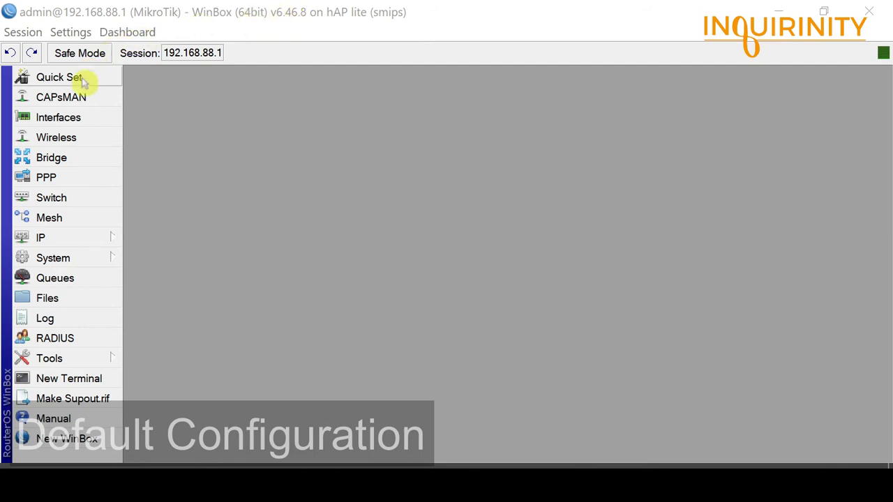
# Review the interface lists: bridge is in LAN and ether1 is in WAN.
pyautogui.click(75, 119)
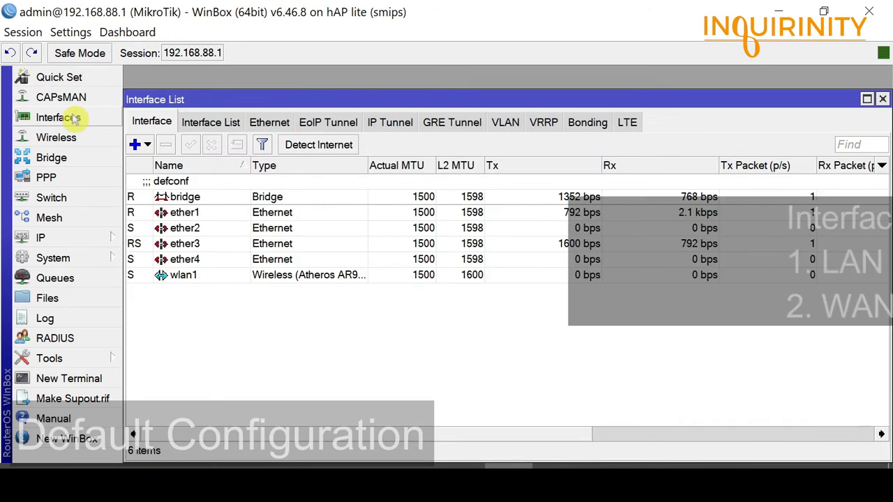
pyautogui.click(217, 124)
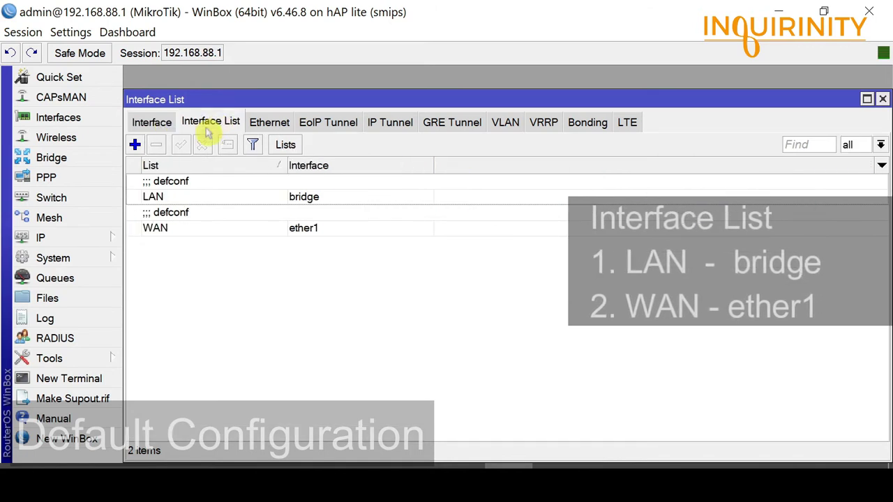
pyautogui.click(157, 199)
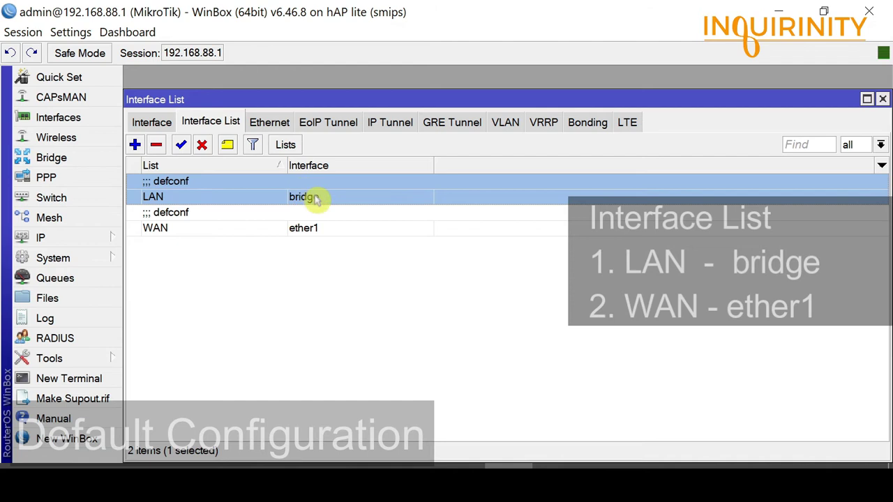
pyautogui.click(155, 228)
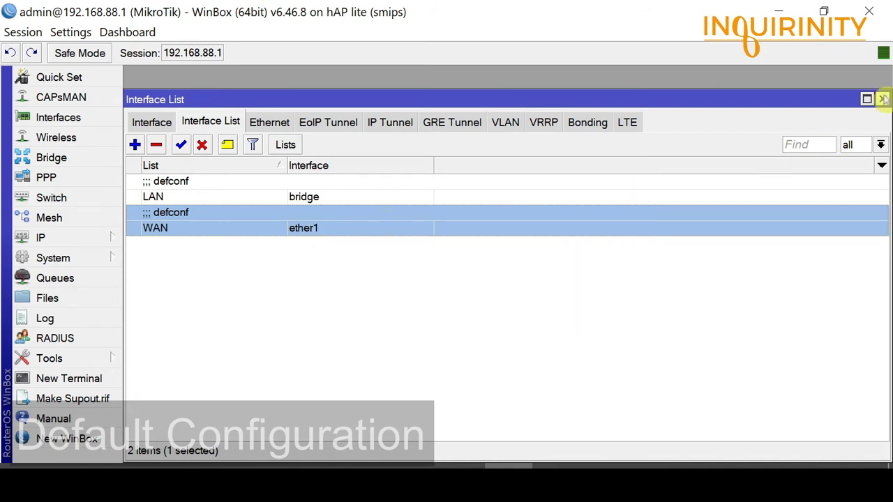
pyautogui.click(882, 99)
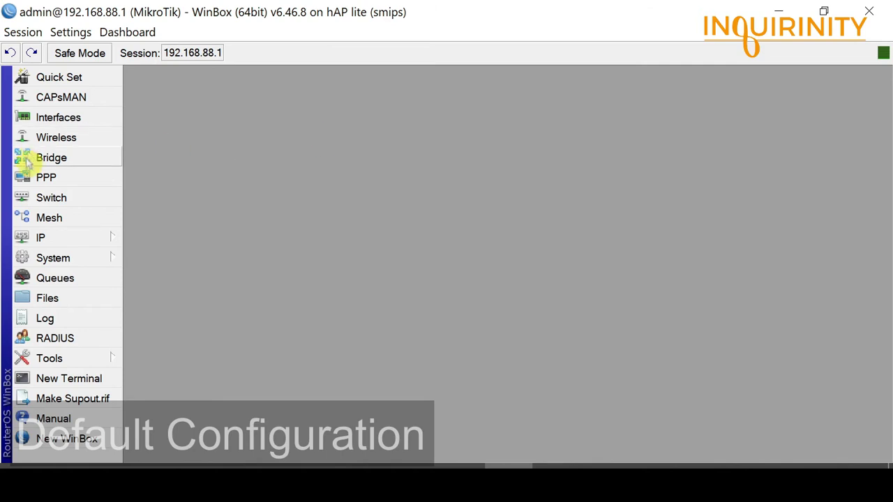
# Inspect the default bridge and its ports ether2, ether3, ether4 and wlan1.
pyautogui.click(58, 161)
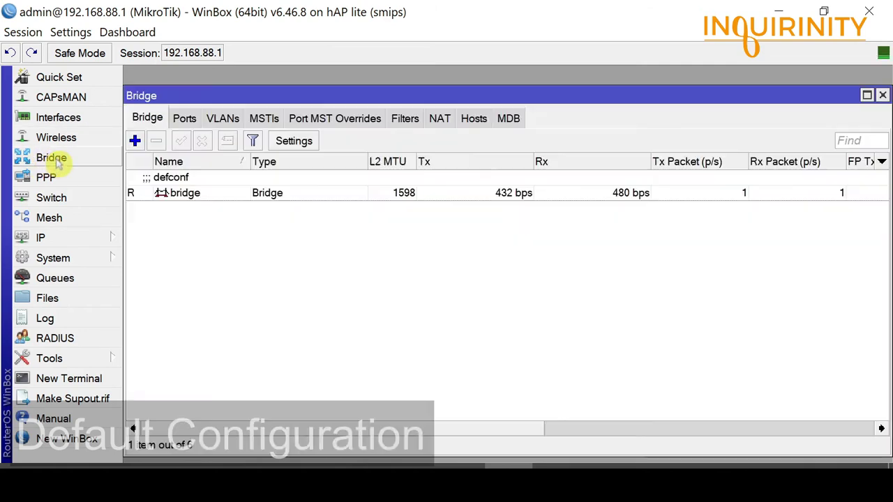
pyautogui.click(179, 195)
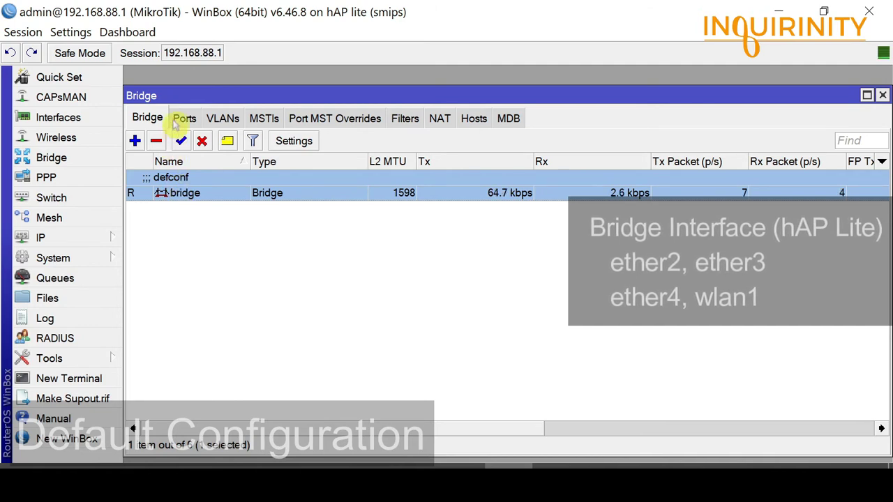
pyautogui.click(185, 118)
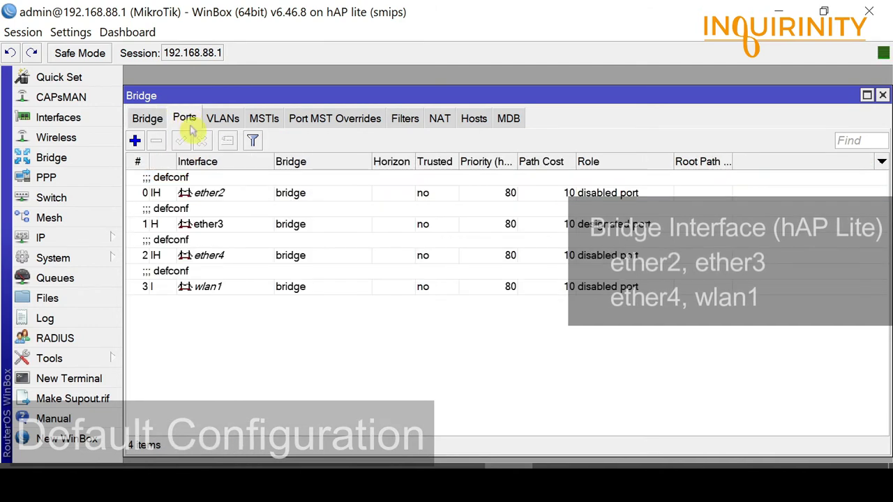
pyautogui.click(208, 195)
pyautogui.click(208, 224)
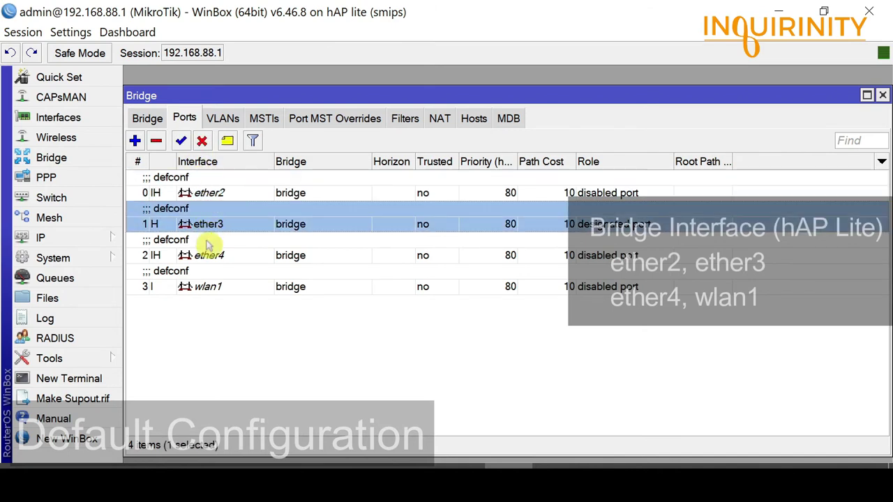
pyautogui.click(207, 255)
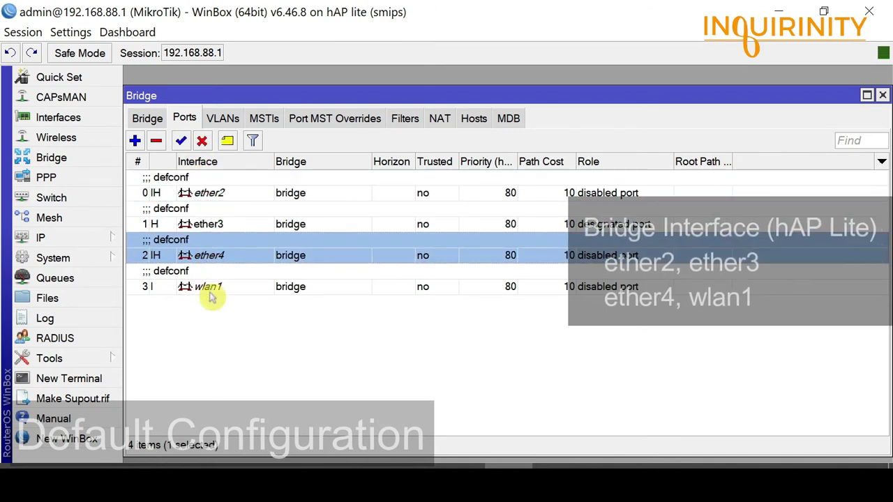
pyautogui.click(211, 290)
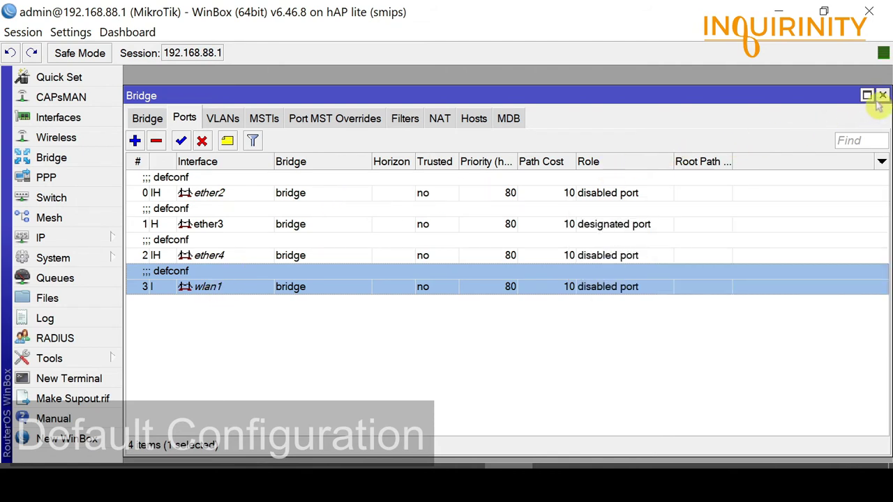
pyautogui.click(882, 95)
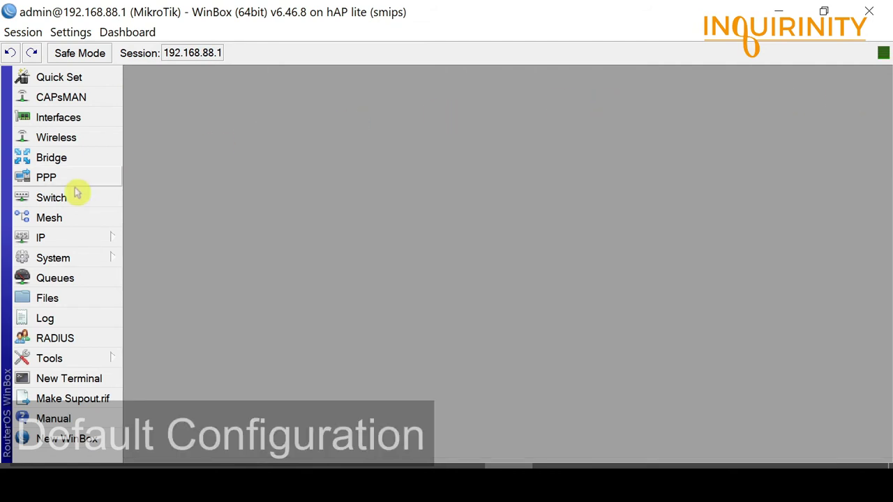
# Check the DHCP client entry running on ether1.
pyautogui.click(40, 239)
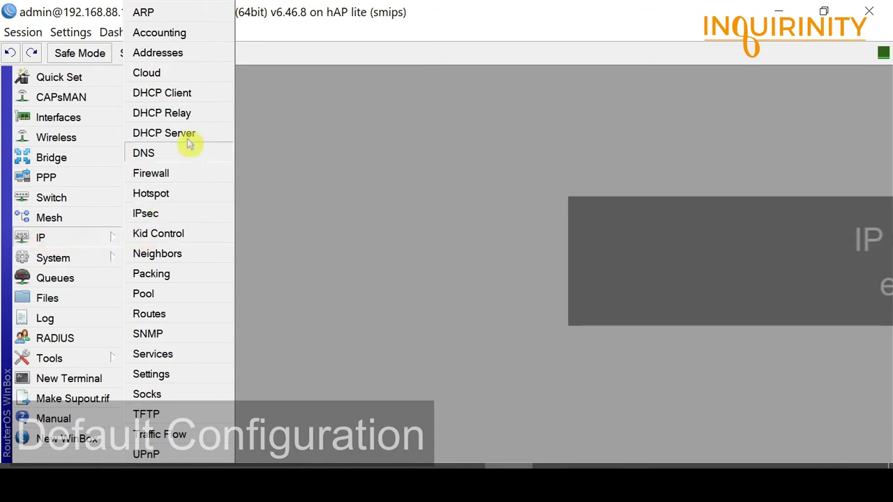
pyautogui.click(202, 96)
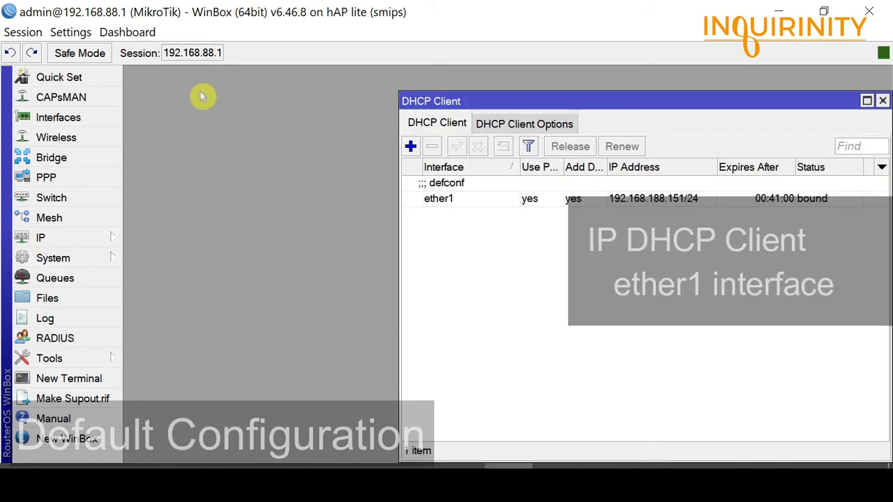
pyautogui.moveTo(597, 94); pyautogui.dragTo(348, 101)
pyautogui.click(186, 191)
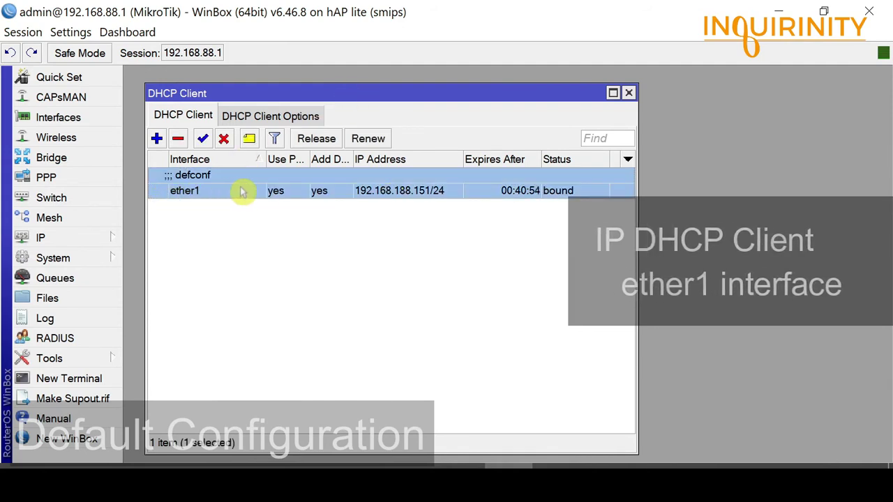
pyautogui.click(628, 93)
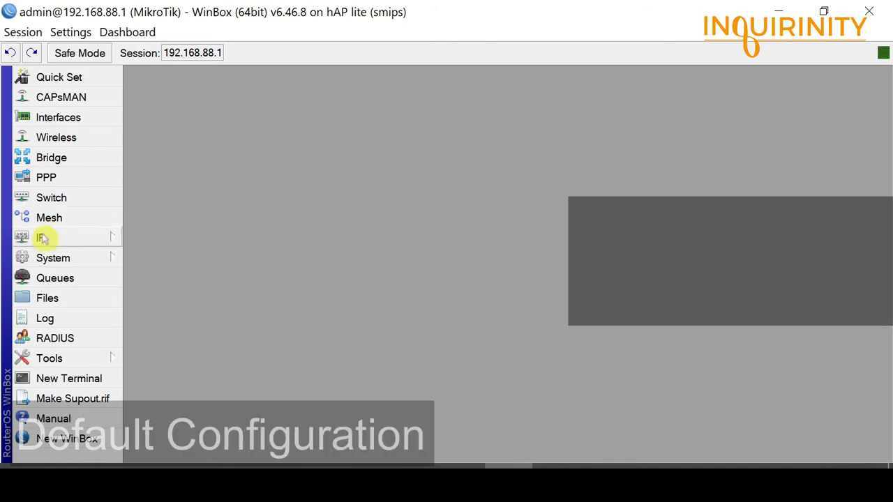
# In IP > Firewall, review the fasttrack counters dummy filter rule and the WAN masquerade NAT rule.
pyautogui.click(42, 238)
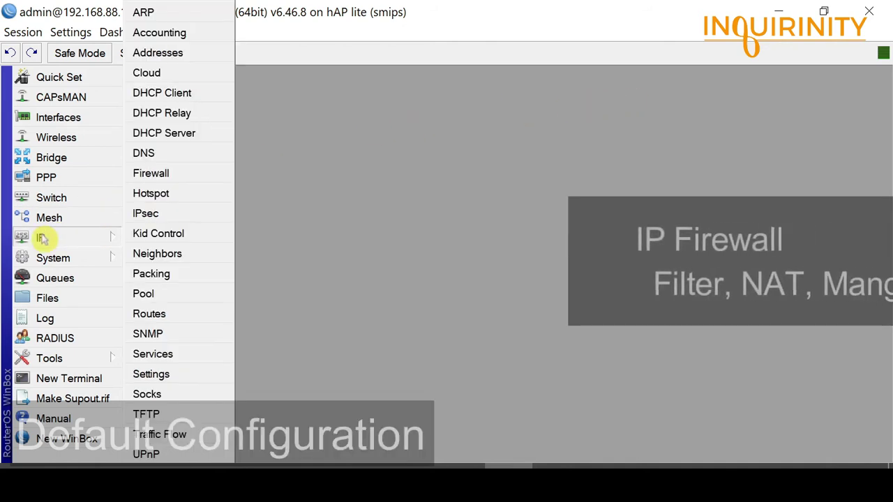
pyautogui.click(162, 173)
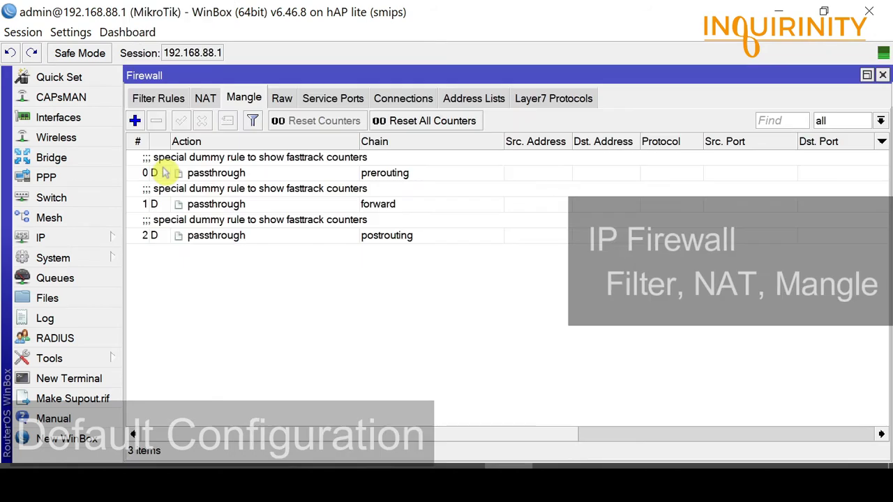
pyautogui.click(152, 100)
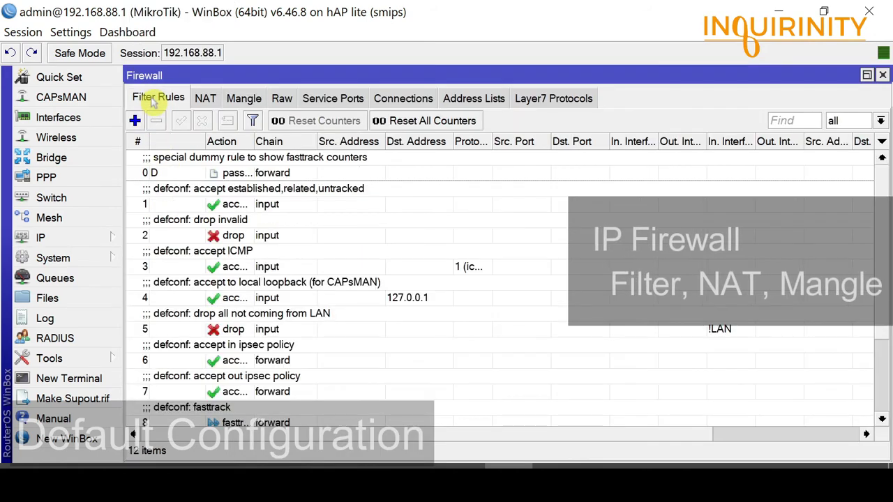
pyautogui.click(160, 162)
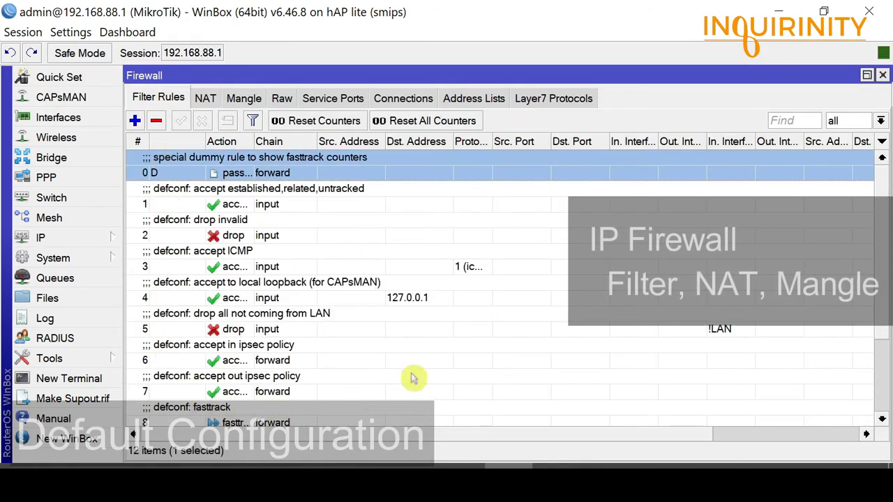
pyautogui.moveTo(885, 244); pyautogui.dragTo(885, 206)
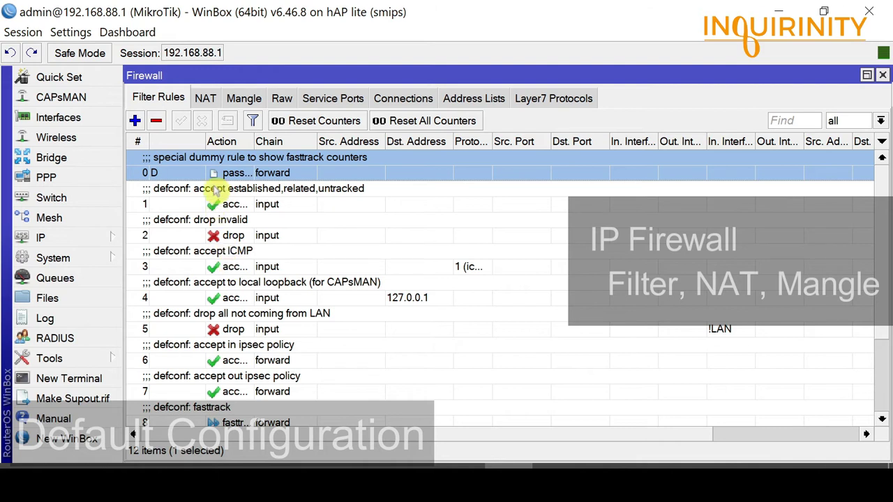
pyautogui.click(205, 100)
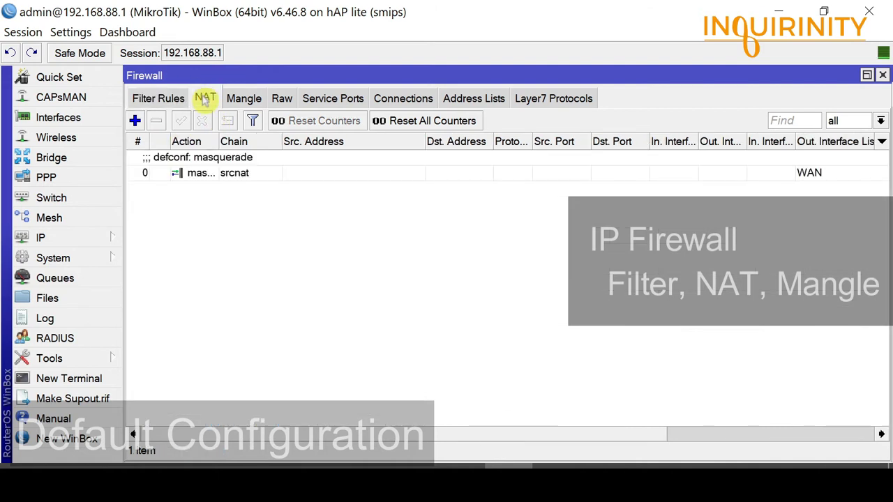
pyautogui.click(202, 175)
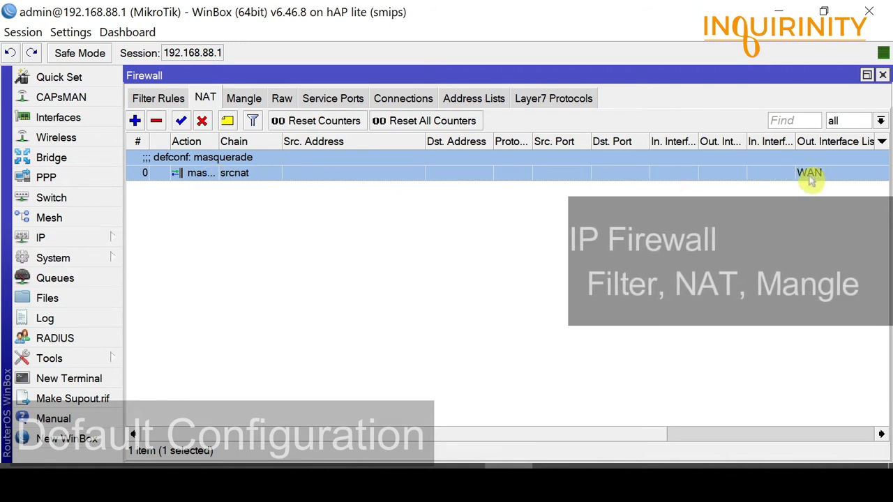
# Examine the prerouting, forward and postrouting dummy passthrough rules on the Mangle tab.
pyautogui.click(243, 98)
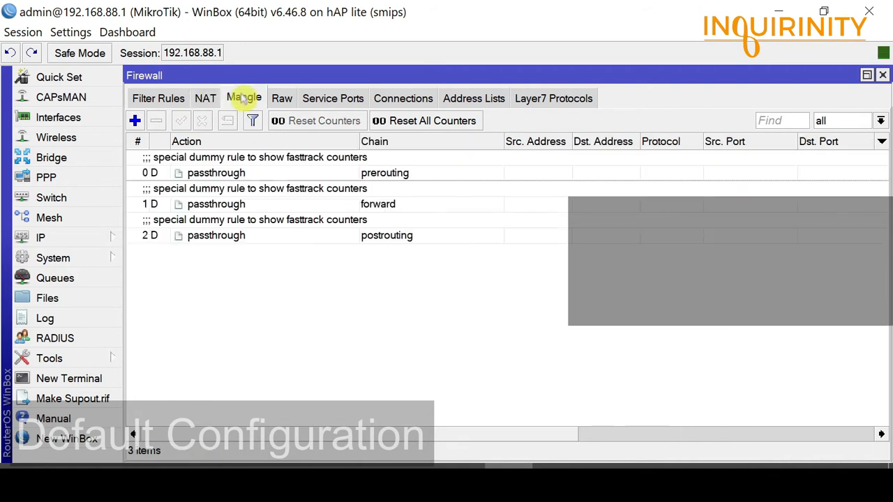
pyautogui.click(167, 174)
pyautogui.click(167, 204)
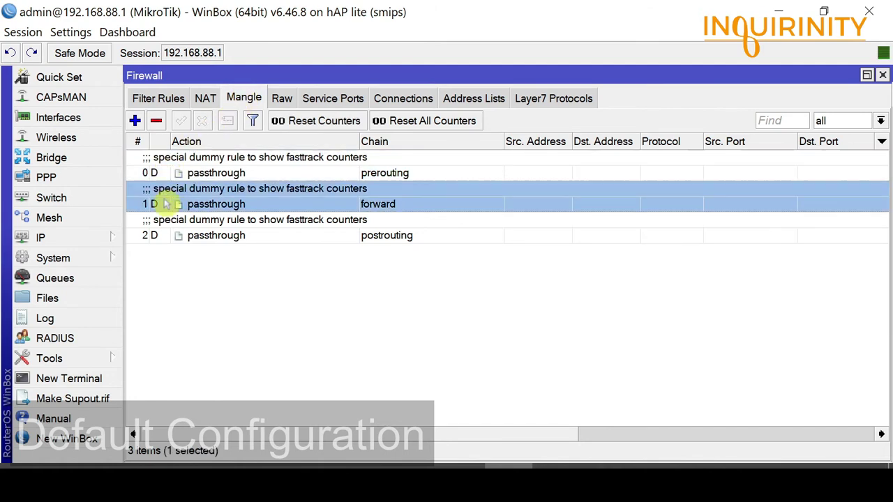
pyautogui.click(167, 235)
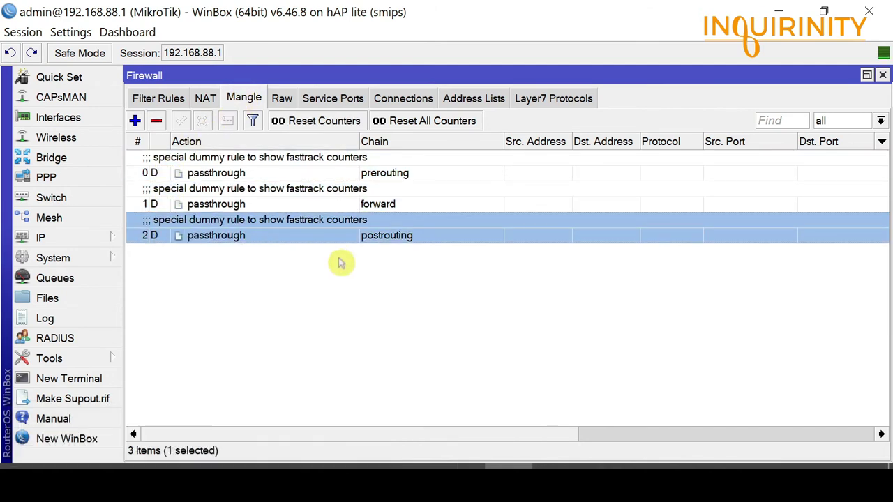
pyautogui.click(396, 206)
pyautogui.click(398, 175)
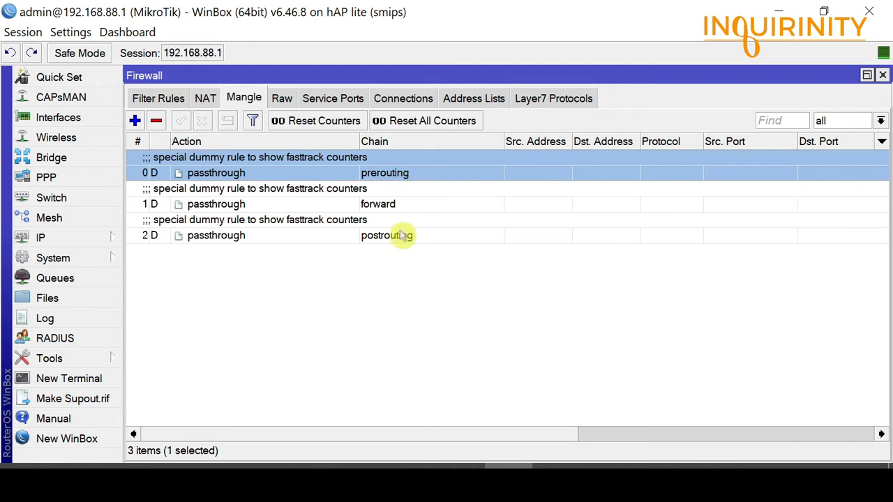
pyautogui.click(401, 235)
pyautogui.click(458, 314)
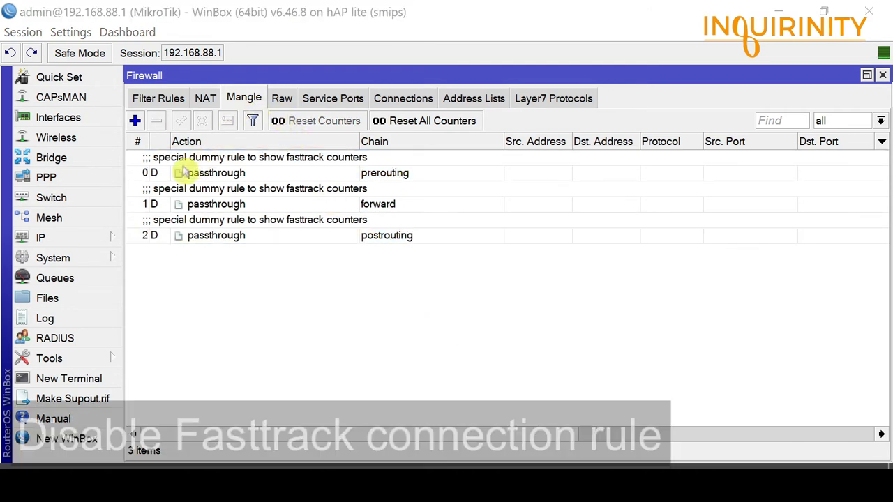
# Select each of the prerouting, forward and postrouting dummy mangle rules.
pyautogui.click(182, 174)
pyautogui.click(185, 197)
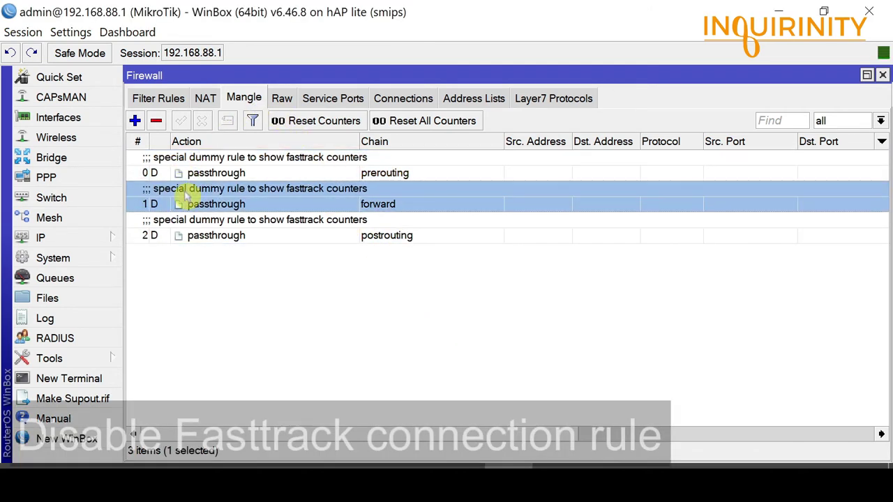
pyautogui.click(188, 230)
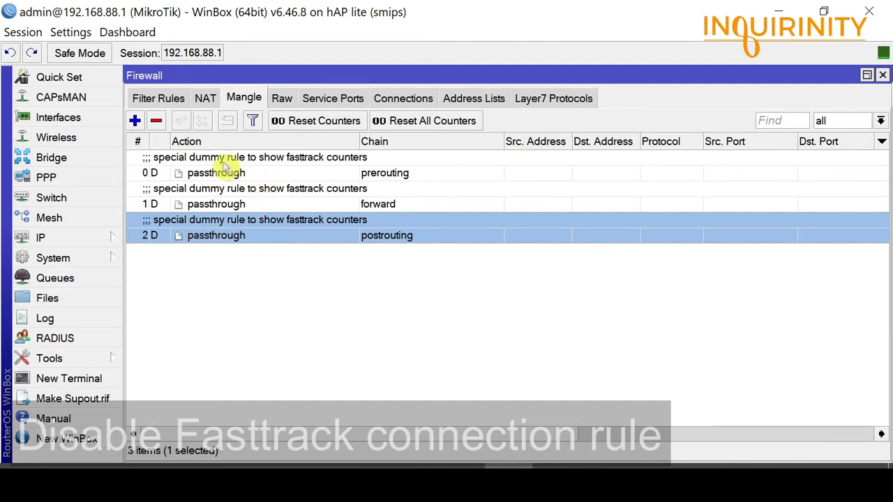
# On Filter Rules, select rule 8, defconf: fasttrack, on the forward chain.
pyautogui.click(165, 100)
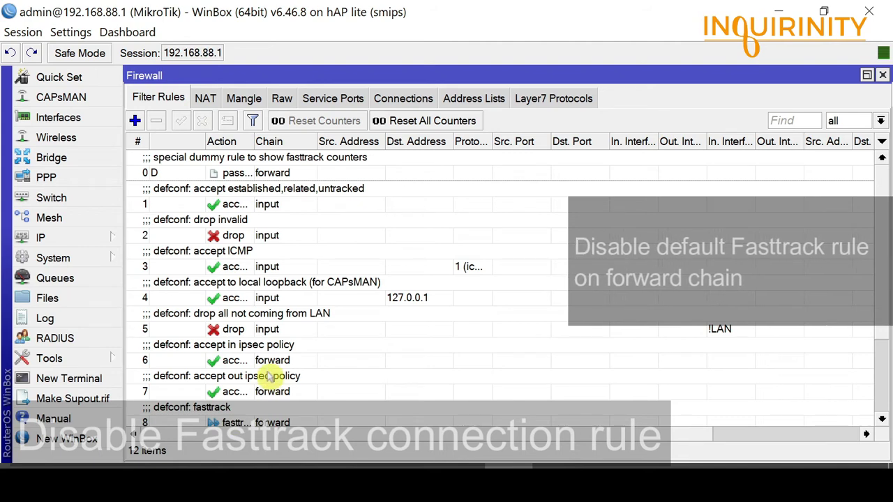
pyautogui.scroll(-1, 269, 375)
pyautogui.click(237, 406)
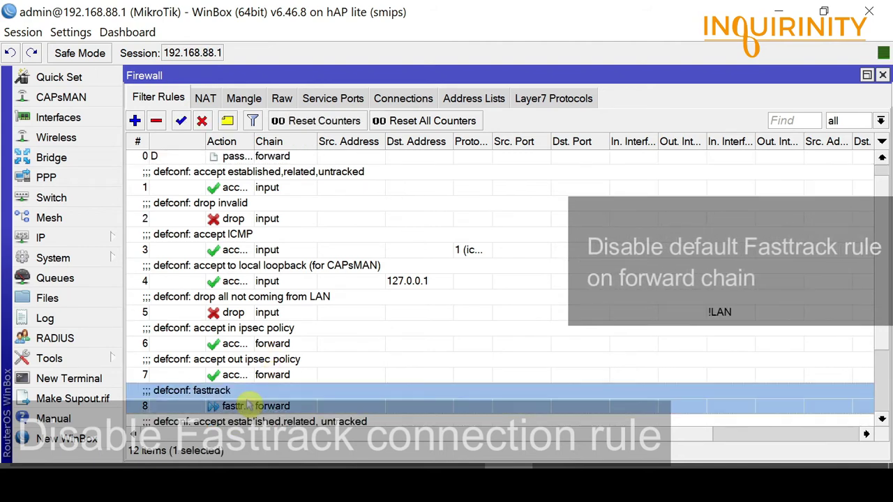
pyautogui.scroll(-5, 886, 356)
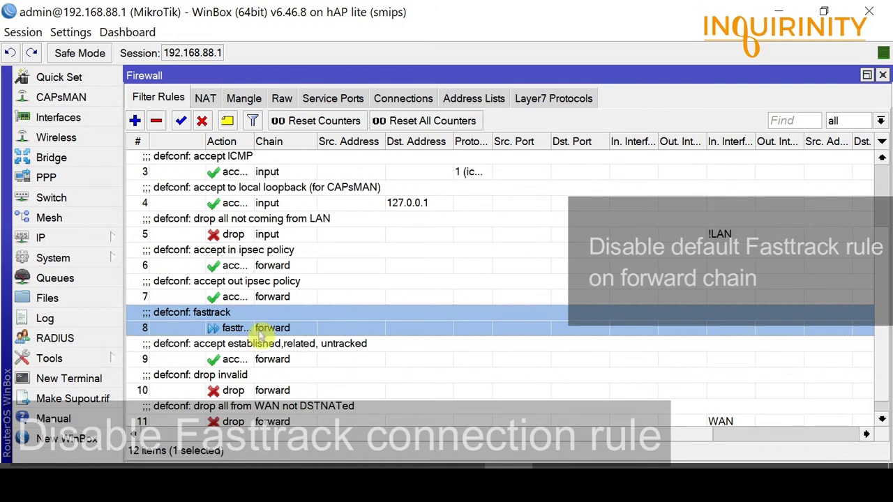
pyautogui.doubleClick(160, 329)
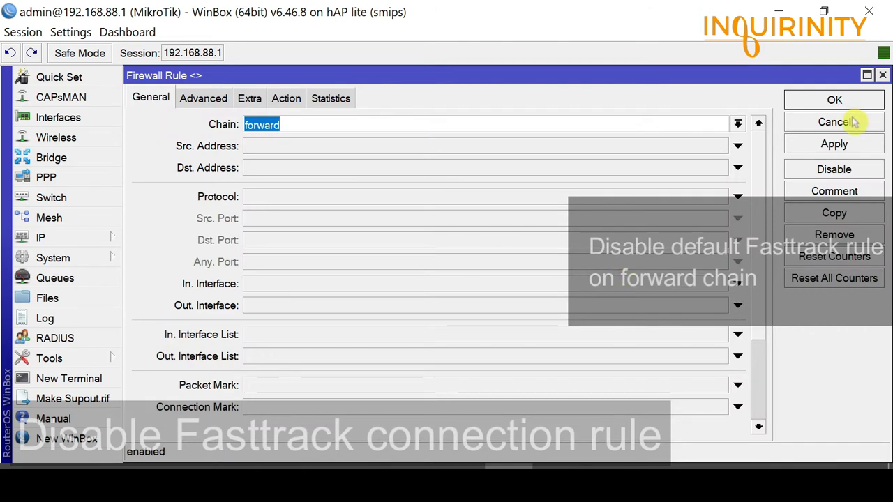
pyautogui.click(220, 98)
pyautogui.click(255, 99)
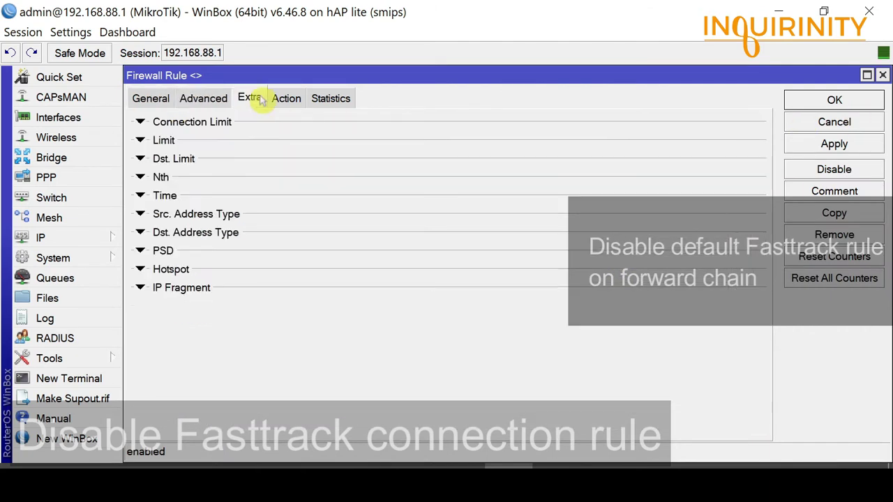
pyautogui.click(286, 100)
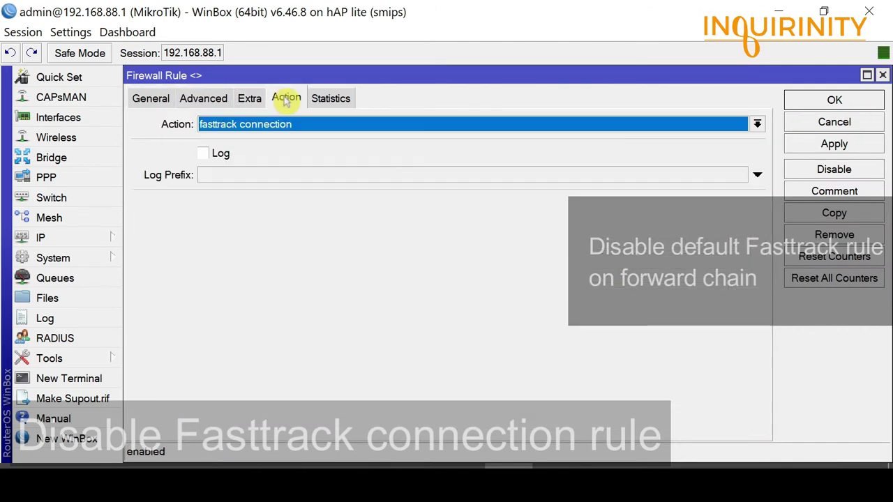
pyautogui.click(861, 123)
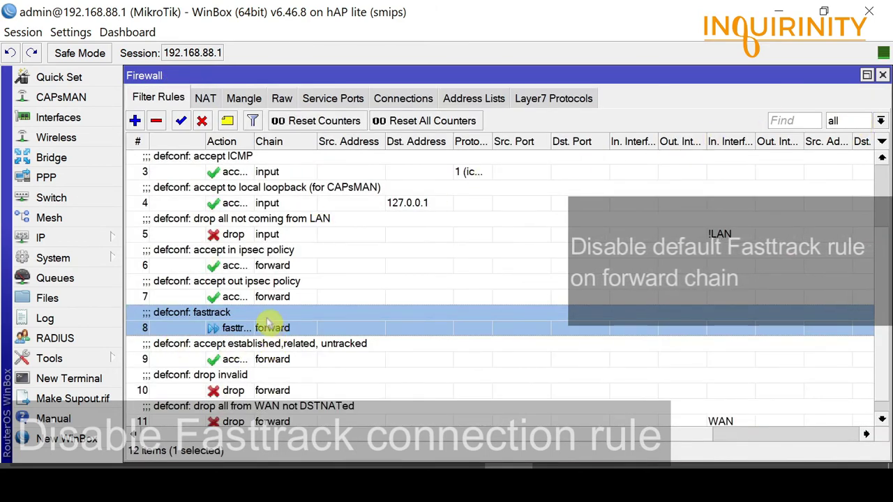
# Disable the defconf fasttrack filter rule 8 and bring up the System menu.
pyautogui.click(201, 121)
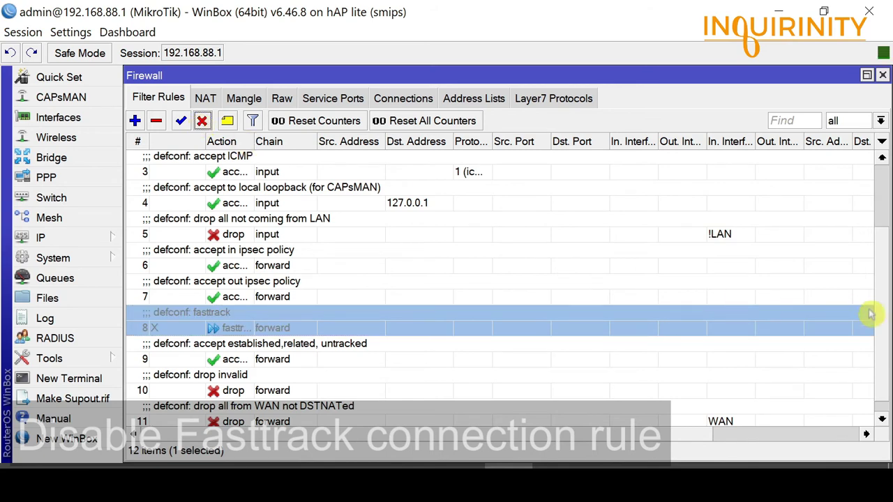
pyautogui.moveTo(887, 296); pyautogui.dragTo(880, 211)
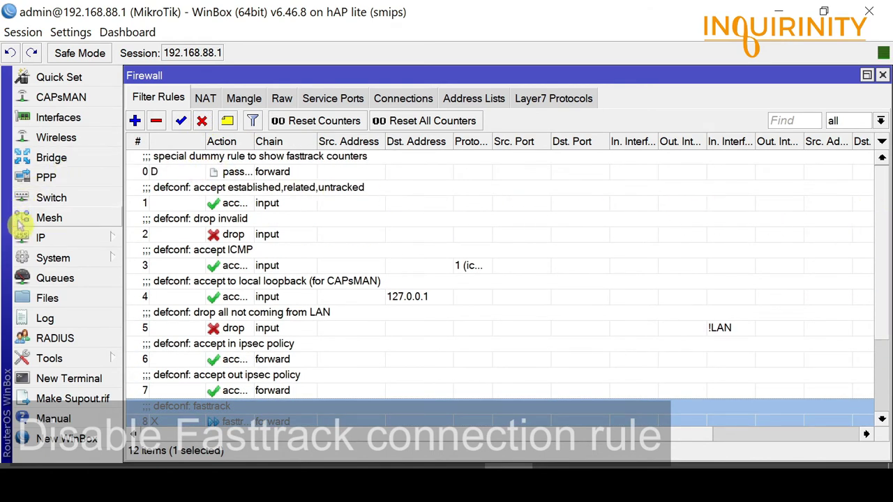
pyautogui.click(61, 258)
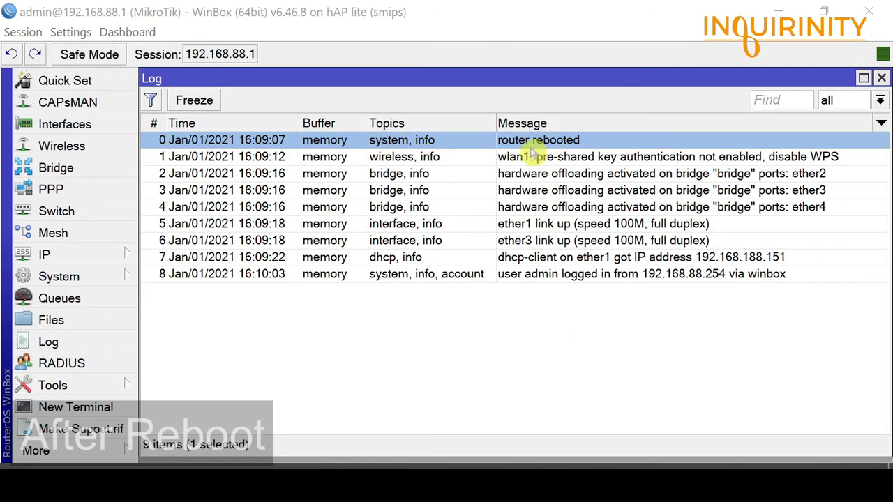
# Close the Log window after the 'router rebooted' entry is shown.
pyautogui.click(881, 78)
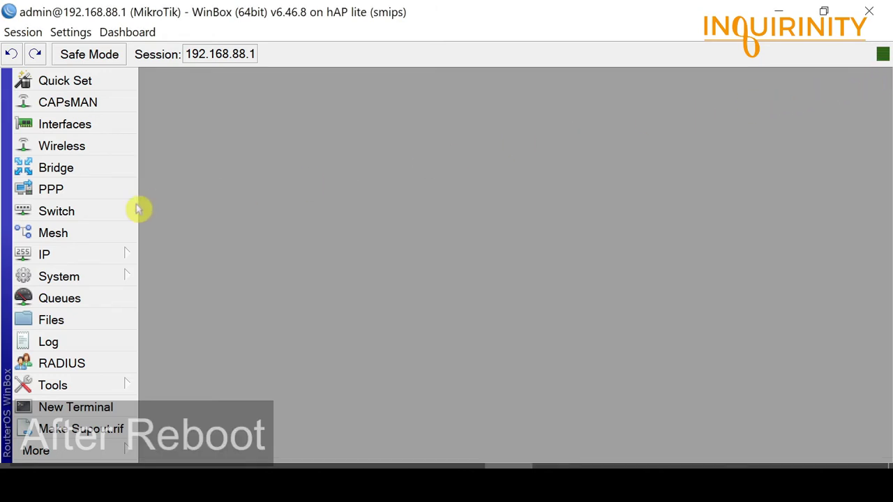
# Reopen IP > Firewall and view the Mangle tab, now empty after the reboot.
pyautogui.click(53, 259)
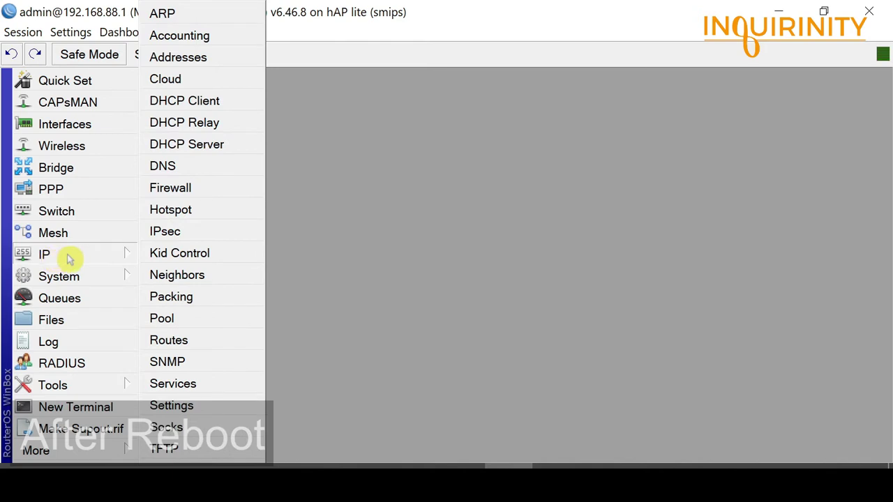
pyautogui.click(229, 190)
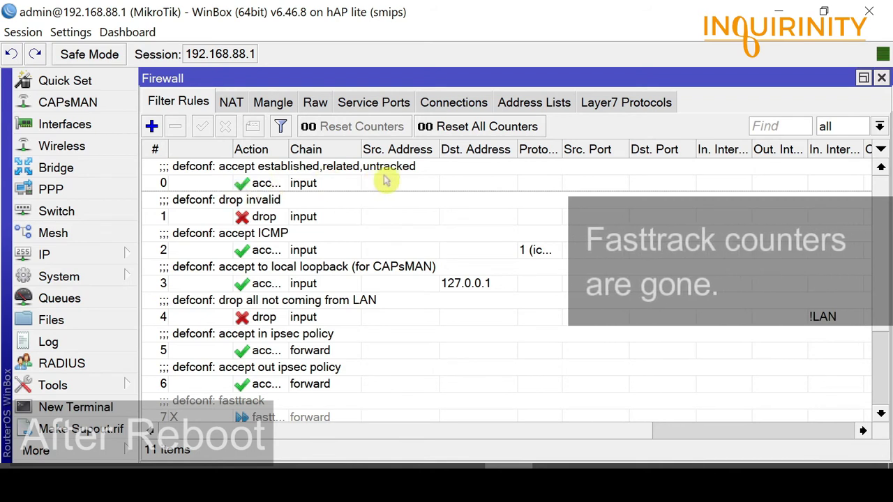
pyautogui.click(274, 103)
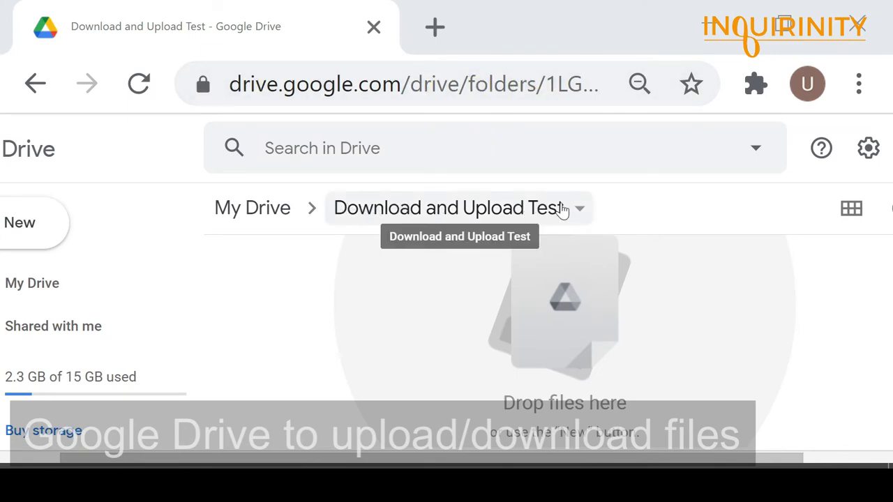
# Choose 20MB.zip for upload into the Download and Upload Test folder.
pyautogui.rightClick(355, 320)
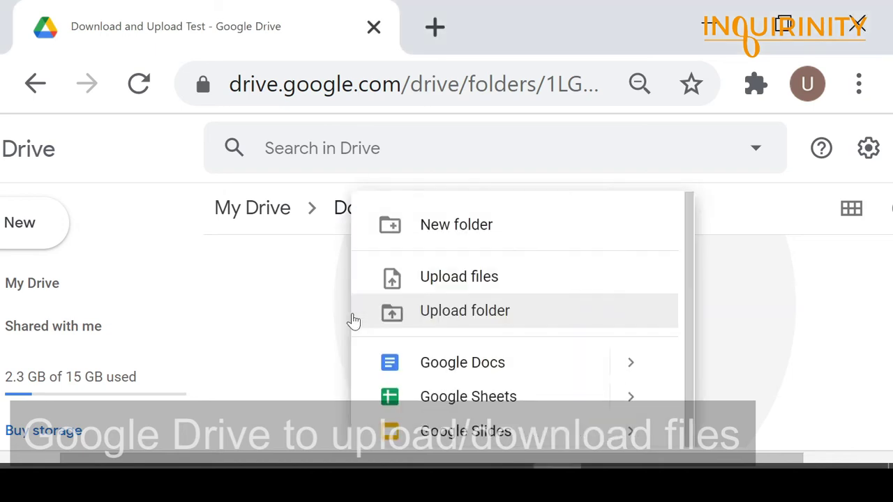
pyautogui.click(429, 284)
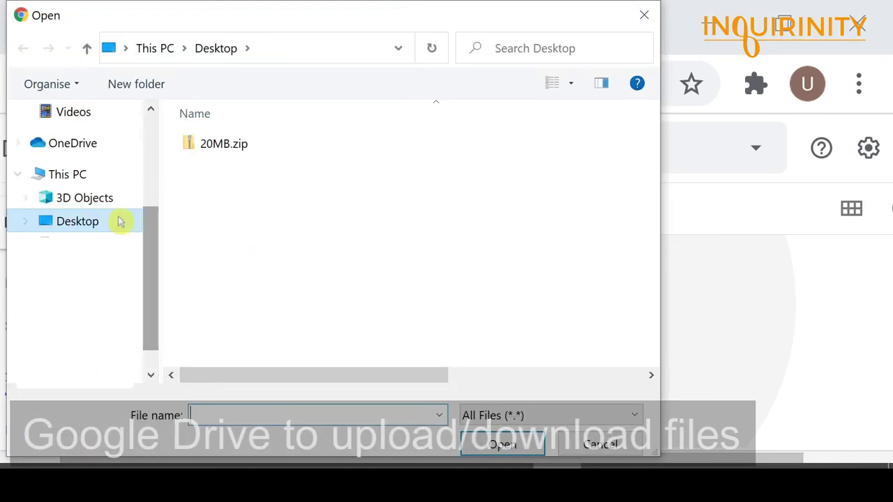
pyautogui.click(232, 146)
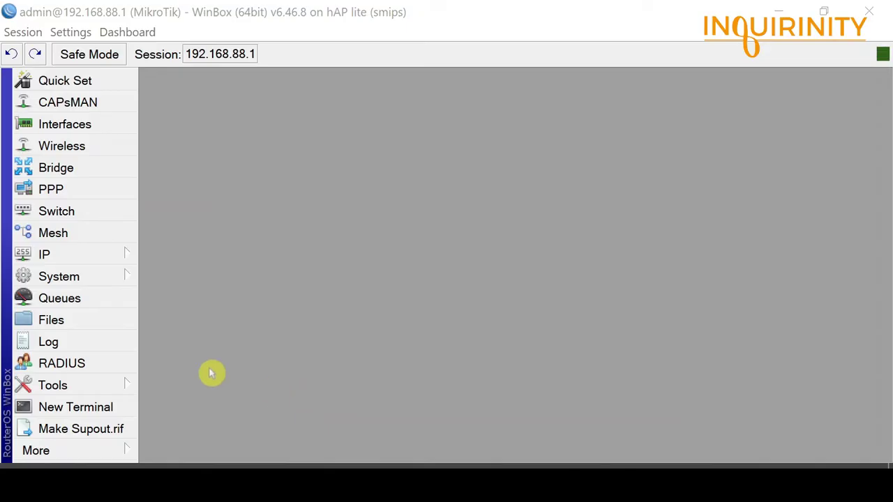
# Start a Torch capture on the bridge interface, collecting Protocol and Port.
pyautogui.click(104, 384)
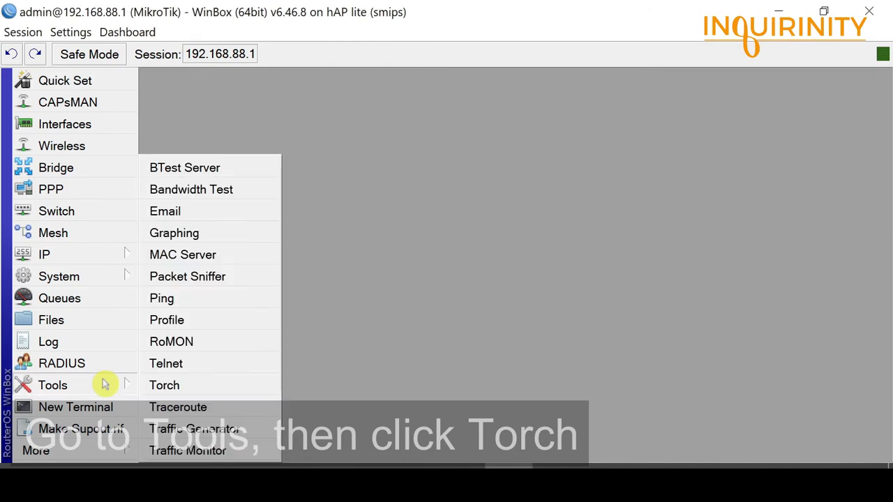
pyautogui.click(194, 391)
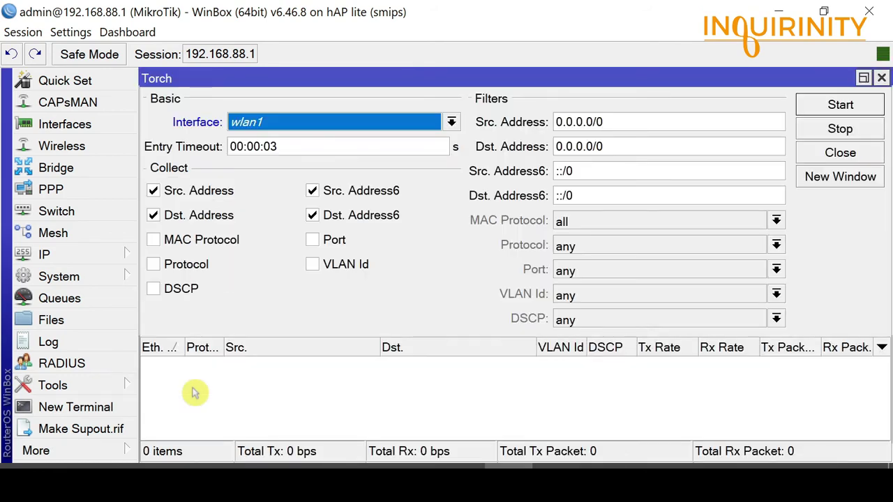
pyautogui.click(451, 124)
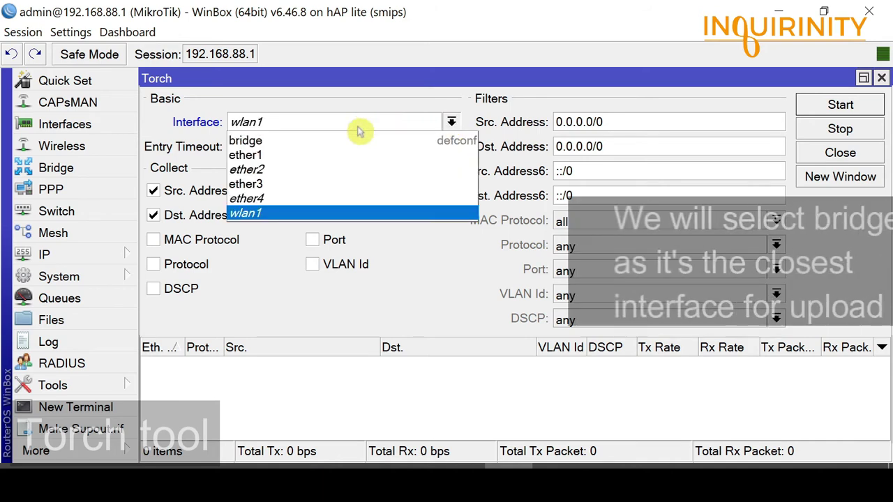
pyautogui.click(245, 140)
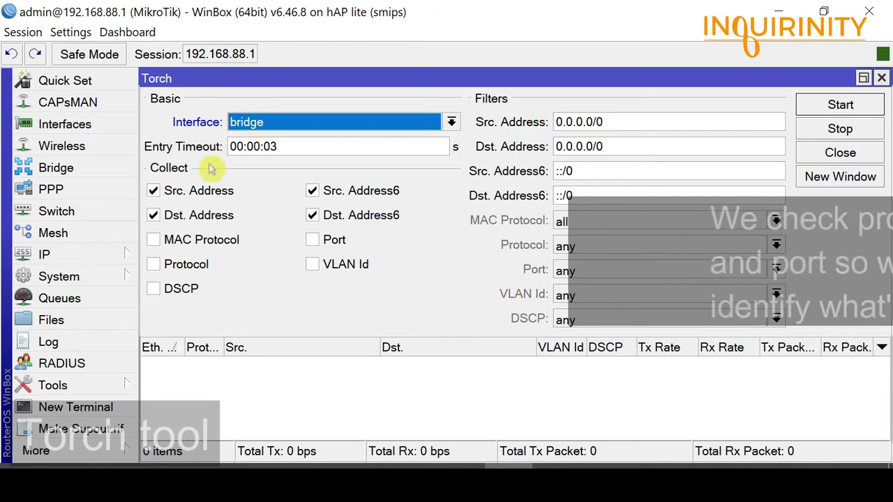
pyautogui.click(153, 263)
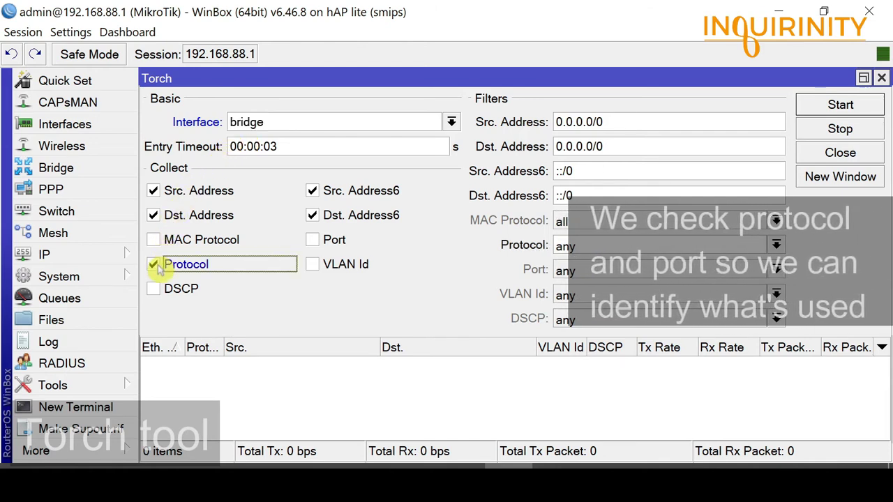
pyautogui.click(318, 246)
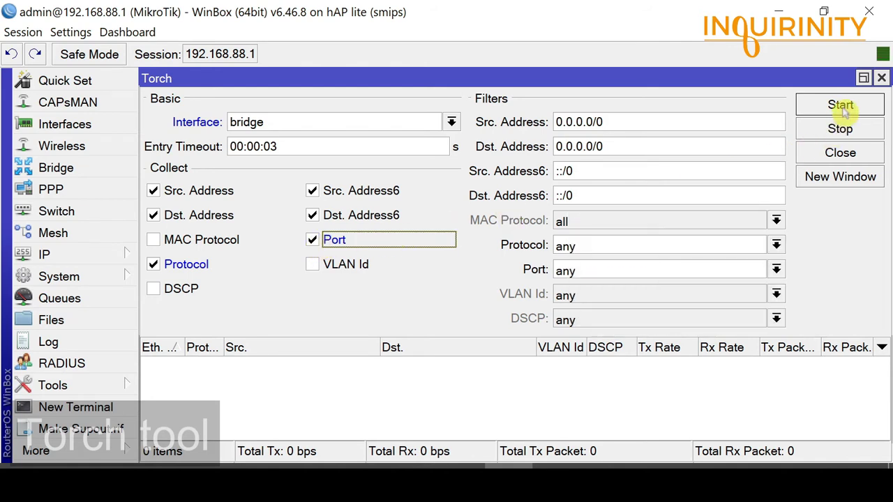
pyautogui.click(840, 106)
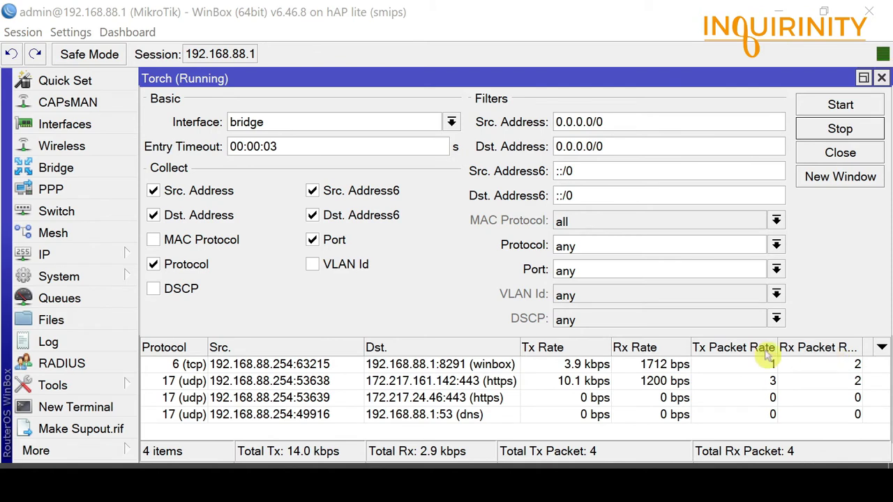
# Inspect the tcp winbox flow and the udp 443 https flow in Torch.
pyautogui.click(582, 364)
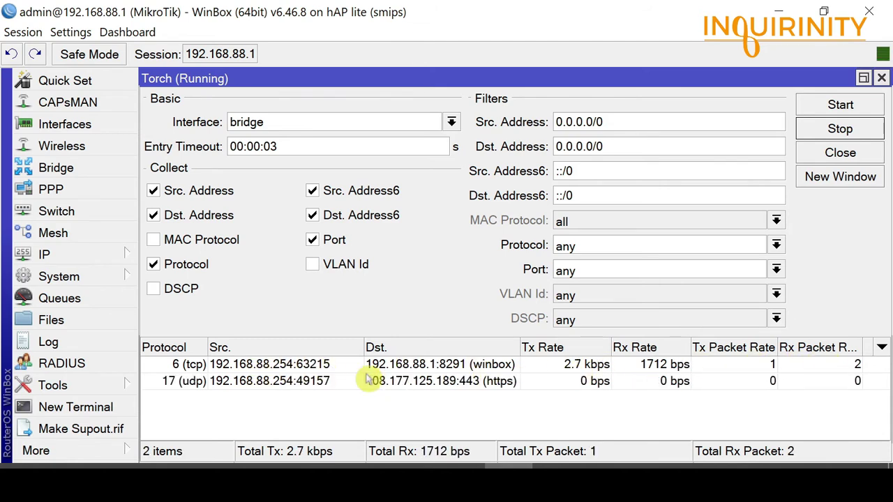
pyautogui.click(680, 380)
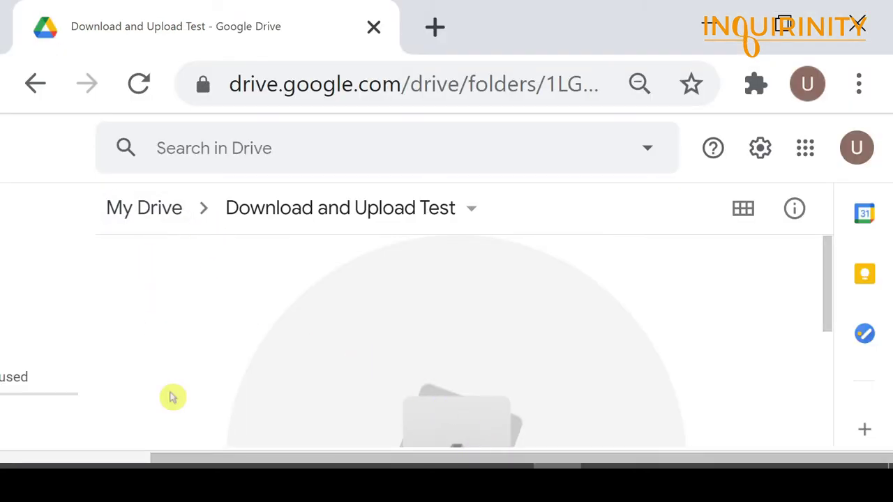
# Upload 20MB.zip from the Desktop into the Download and Upload Test folder.
pyautogui.moveTo(199, 463); pyautogui.dragTo(124, 460)
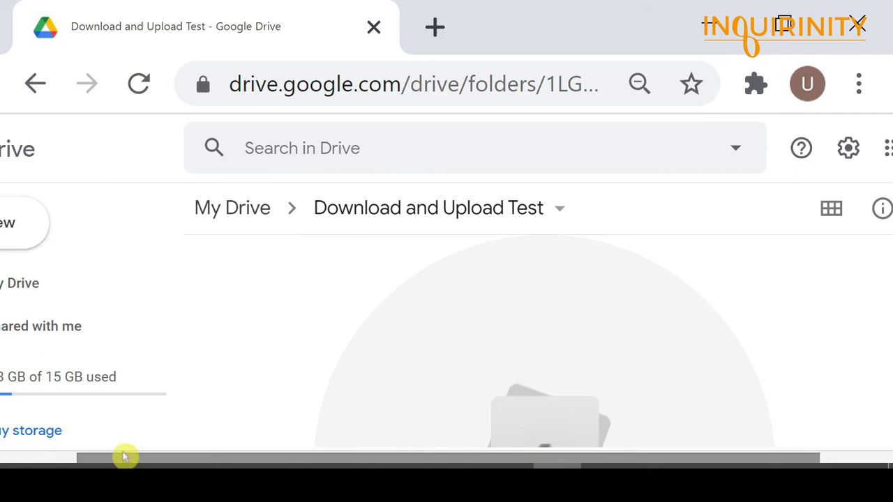
pyautogui.rightClick(259, 275)
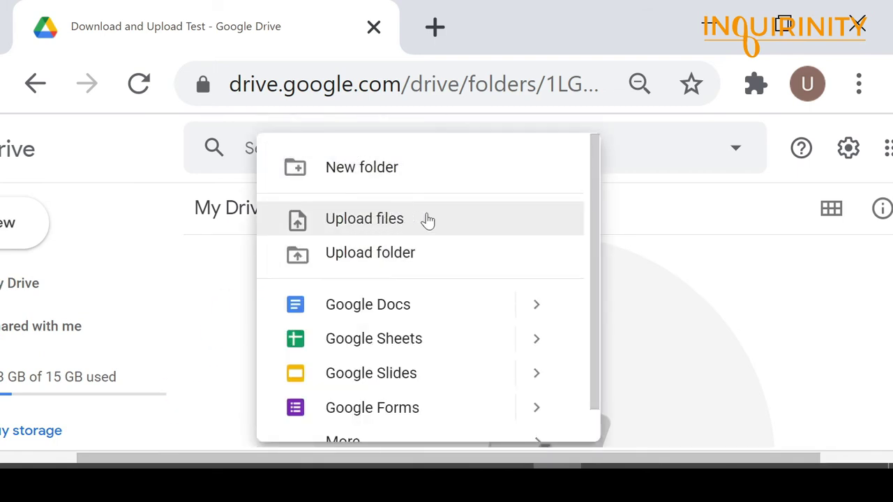
pyautogui.click(428, 220)
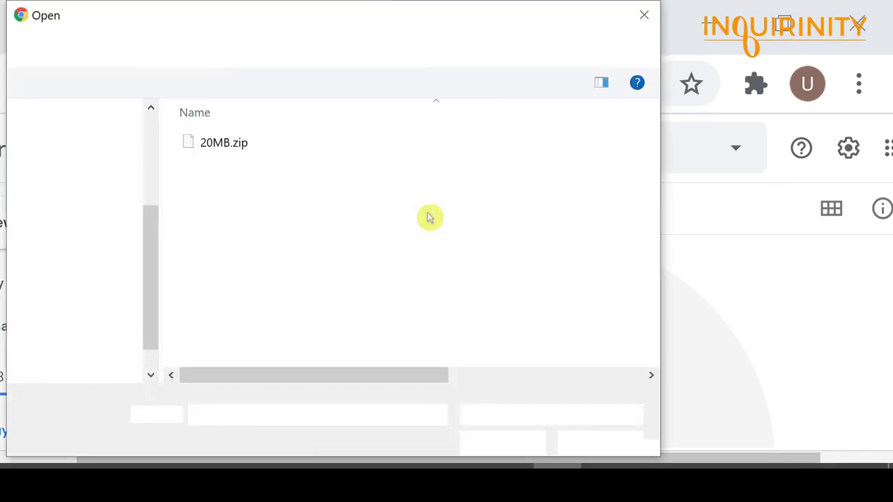
pyautogui.click(210, 147)
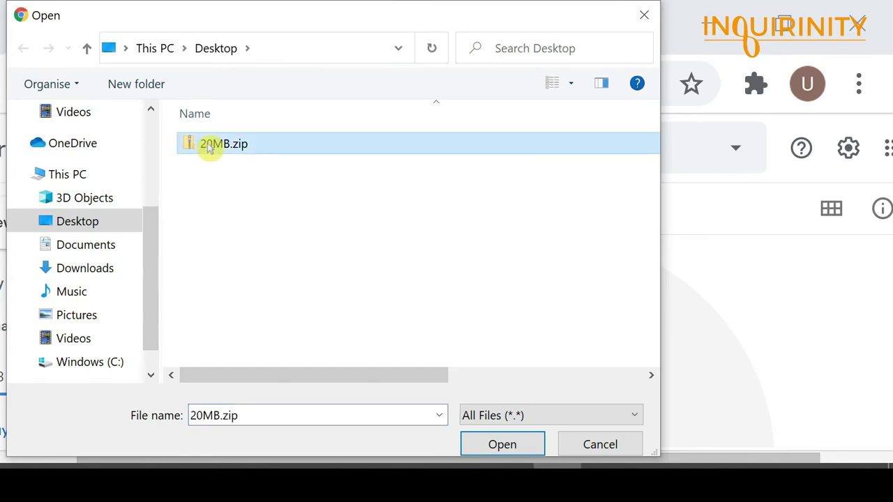
pyautogui.click(502, 446)
pyautogui.moveTo(501, 458); pyautogui.dragTo(610, 454)
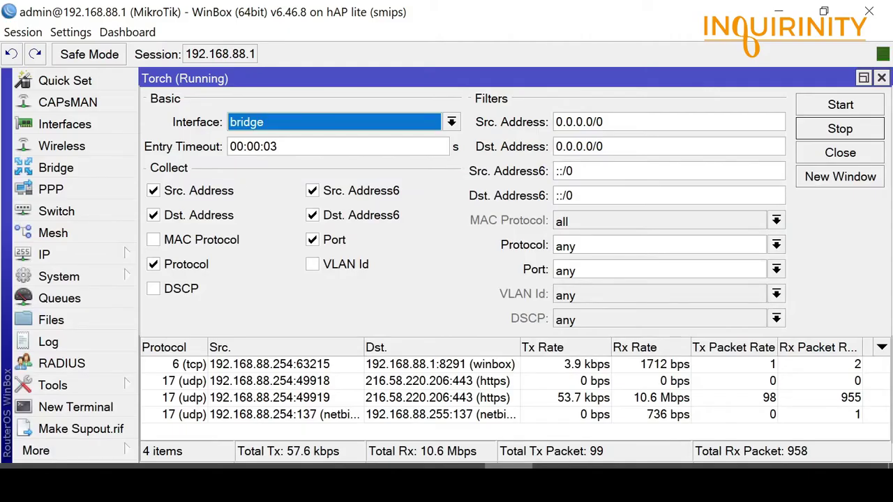
# Select the UDP flow to 216.58.220.206:443, then close Torch.
pyautogui.click(662, 381)
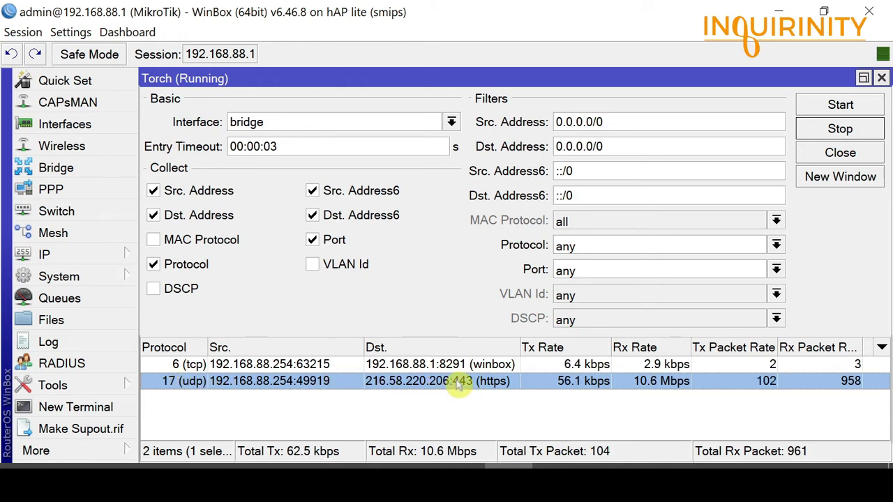
pyautogui.press('Escape')
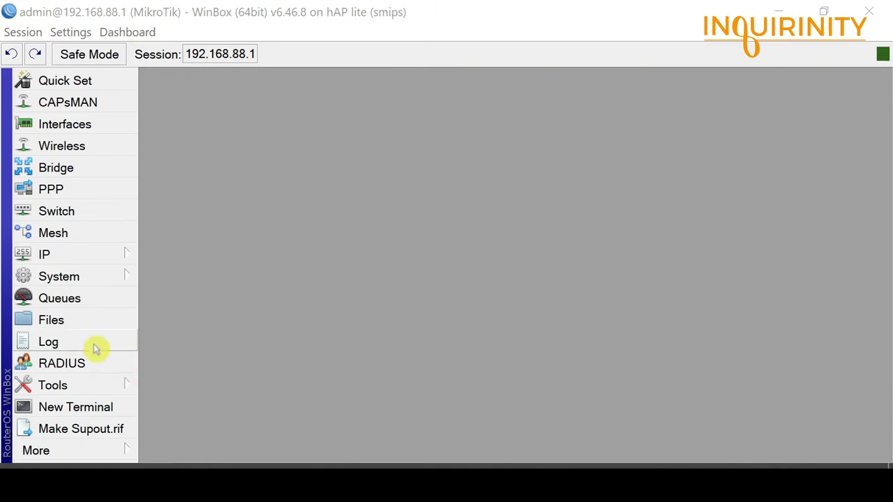
# Start a new rule in the empty Mangle list under IP > Firewall.
pyautogui.click(75, 255)
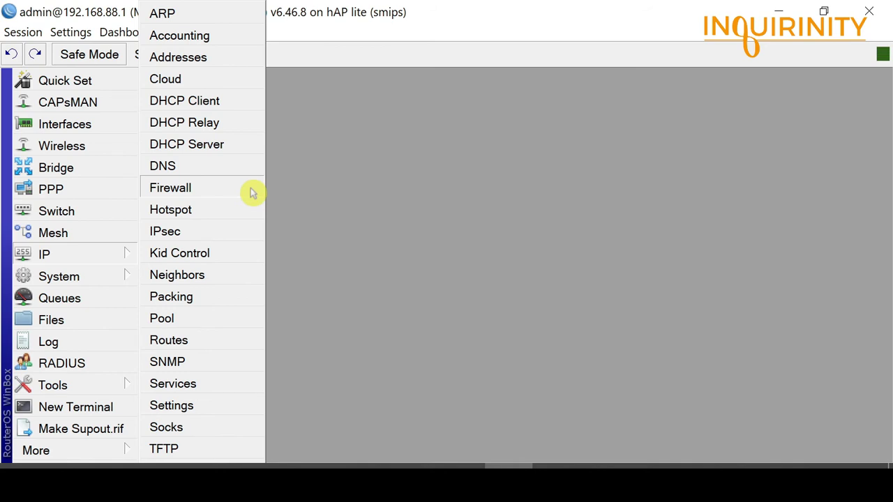
pyautogui.click(209, 189)
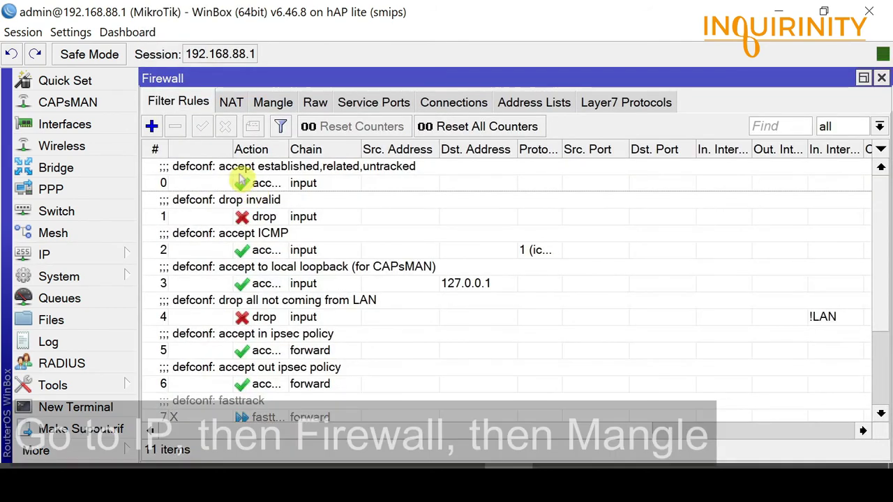
pyautogui.click(275, 103)
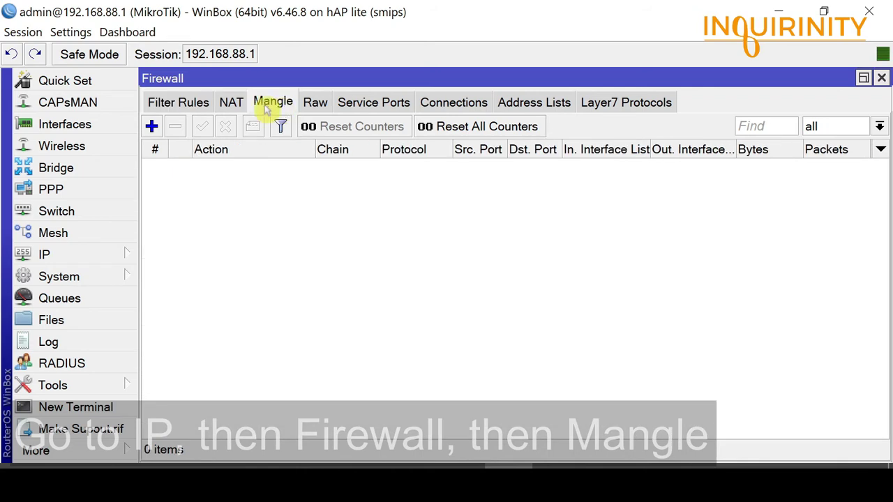
pyautogui.click(152, 126)
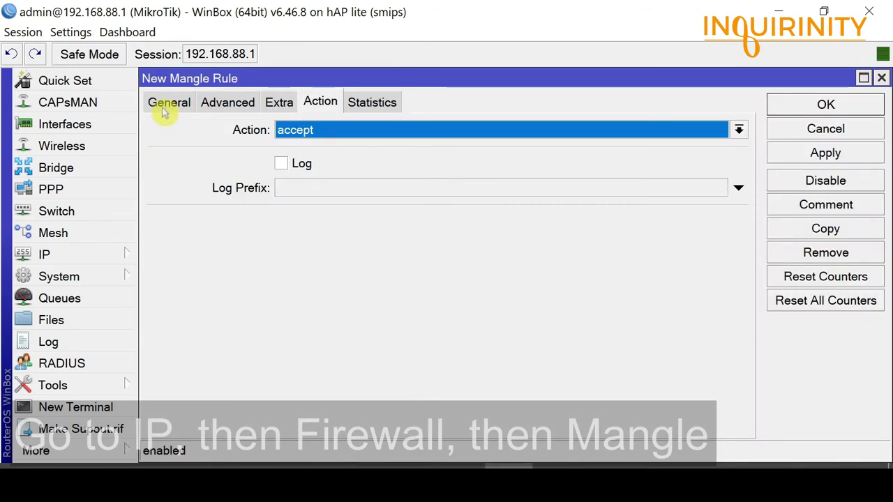
# Match forwarded UDP traffic to port 443 entering from LAN and leaving via WAN.
pyautogui.click(165, 104)
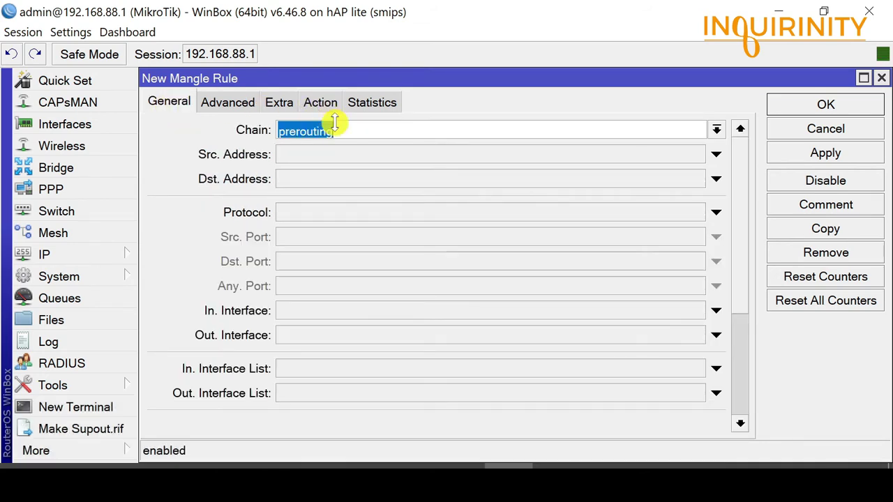
pyautogui.click(717, 130)
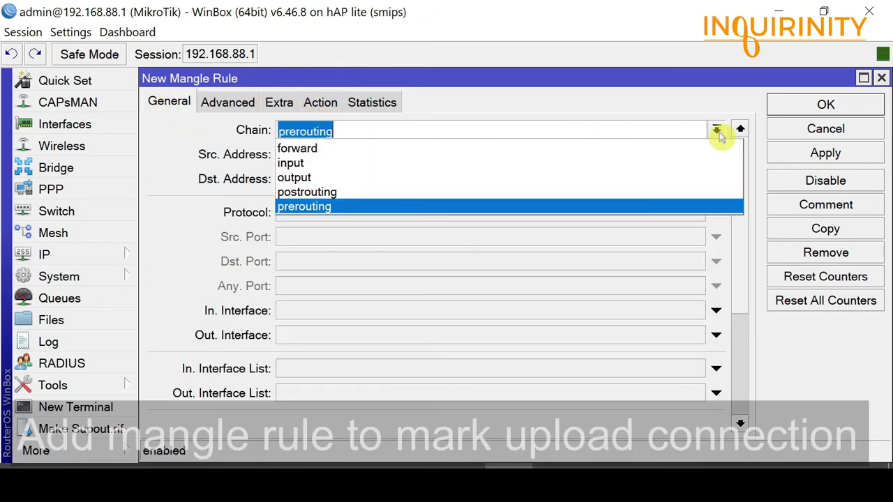
pyautogui.click(301, 152)
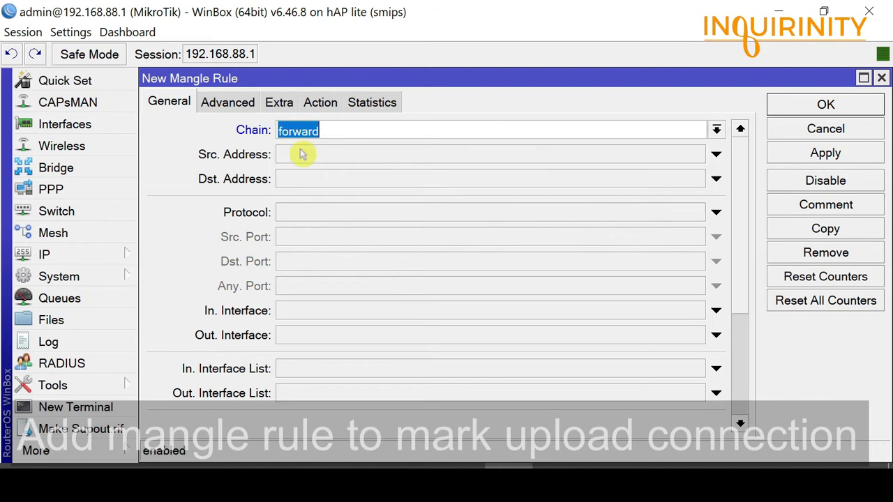
pyautogui.click(295, 212)
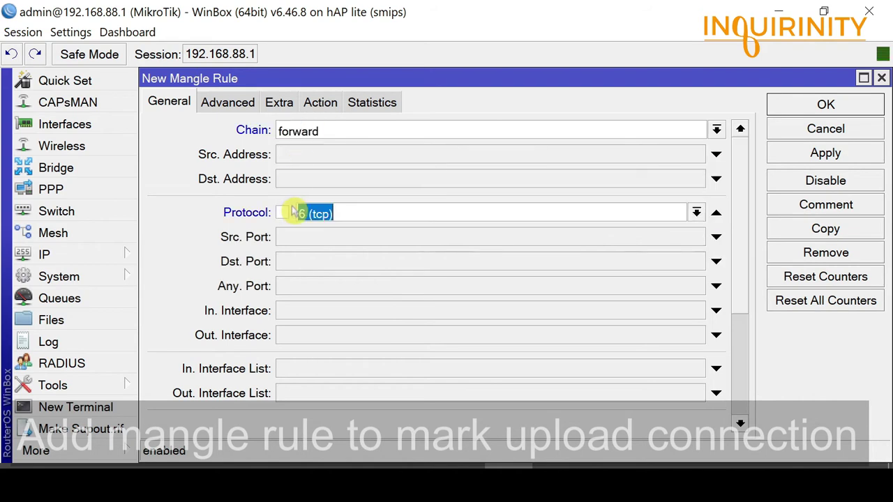
pyautogui.click(696, 212)
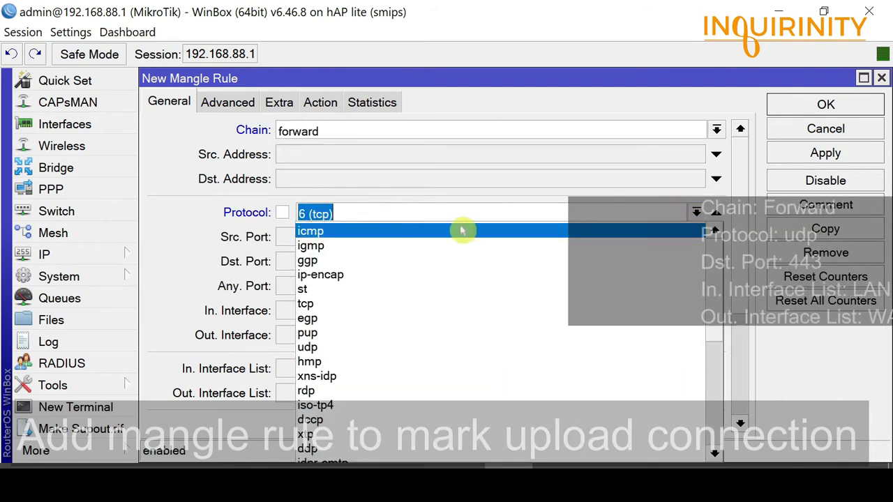
pyautogui.click(337, 346)
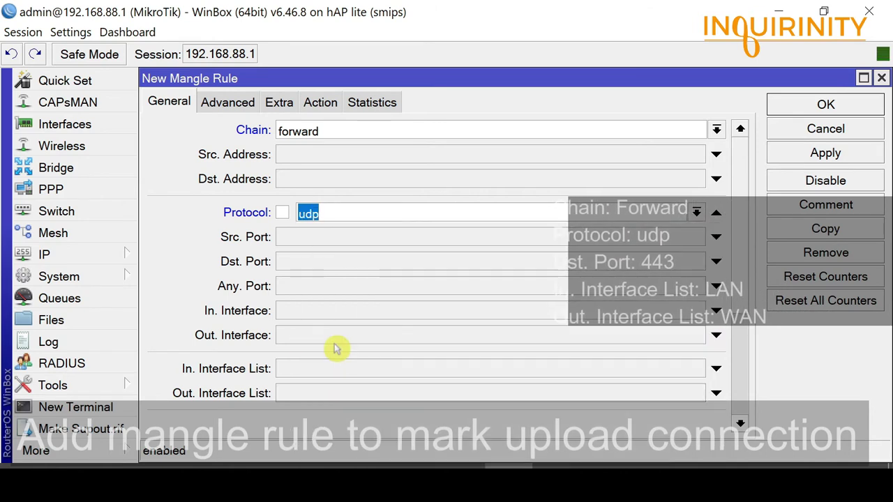
pyautogui.click(691, 260)
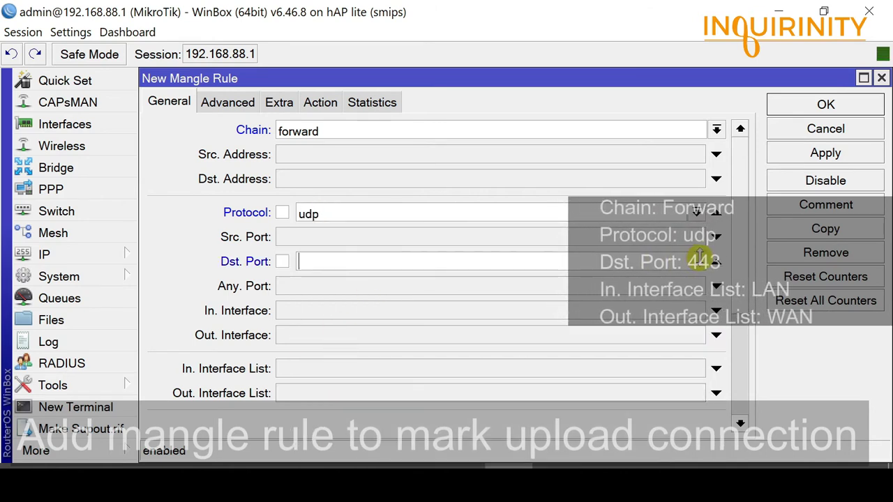
pyautogui.click(399, 265)
pyautogui.write('443')
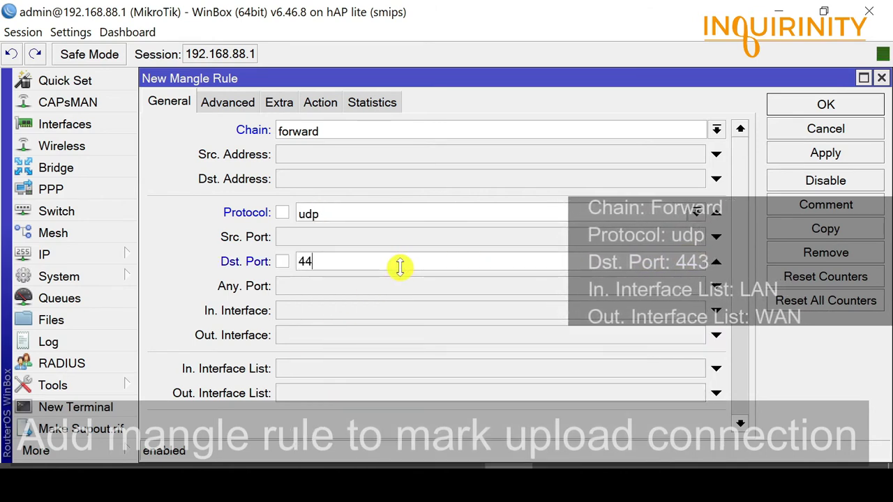
pyautogui.click(377, 371)
pyautogui.click(399, 371)
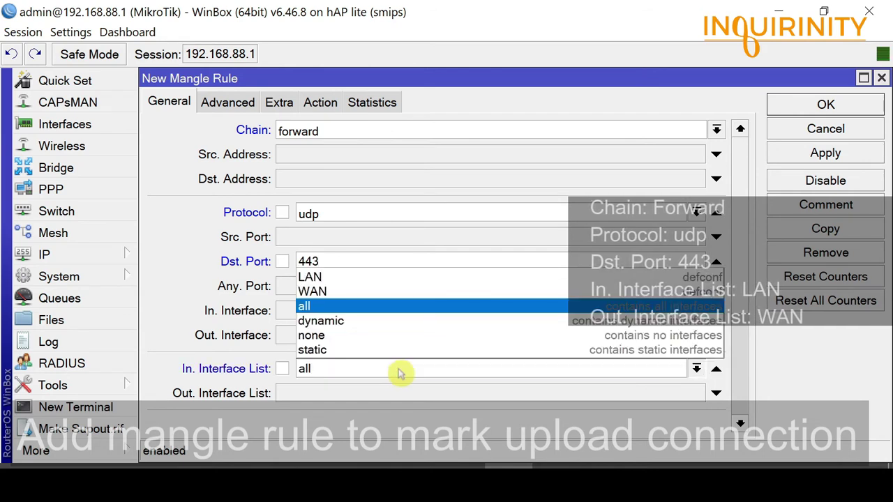
pyautogui.click(343, 279)
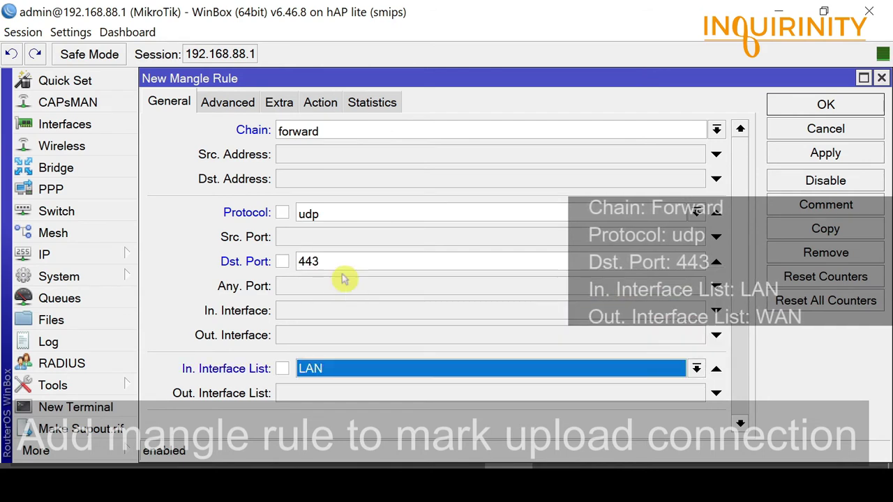
pyautogui.click(355, 392)
pyautogui.click(357, 395)
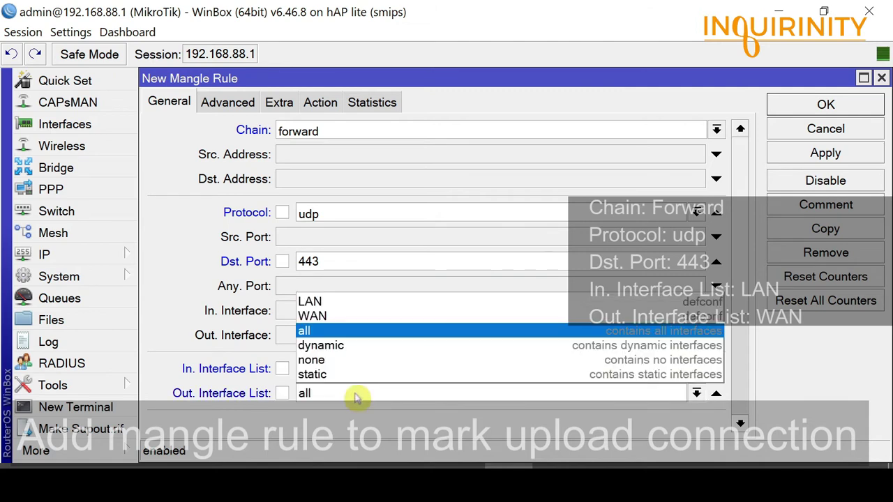
pyautogui.click(340, 318)
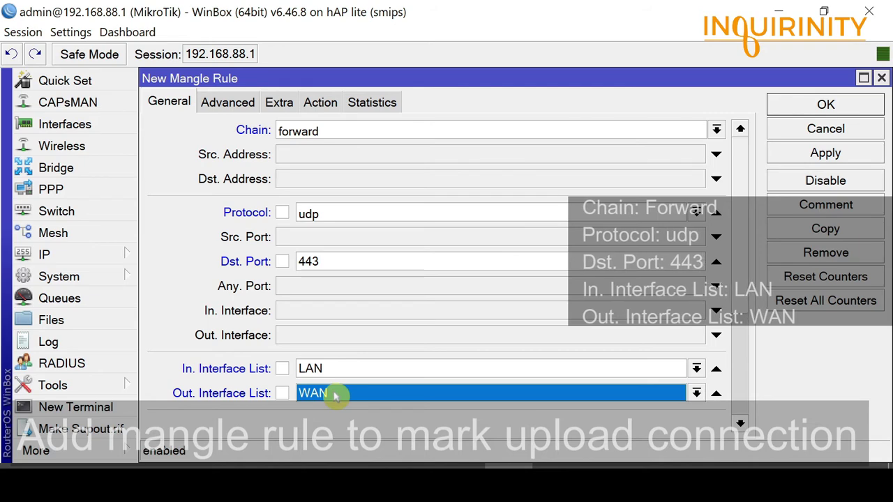
# Set the action to mark connection UPLOAD-CONNECTION and apply the rule.
pyautogui.click(320, 103)
pyautogui.click(322, 129)
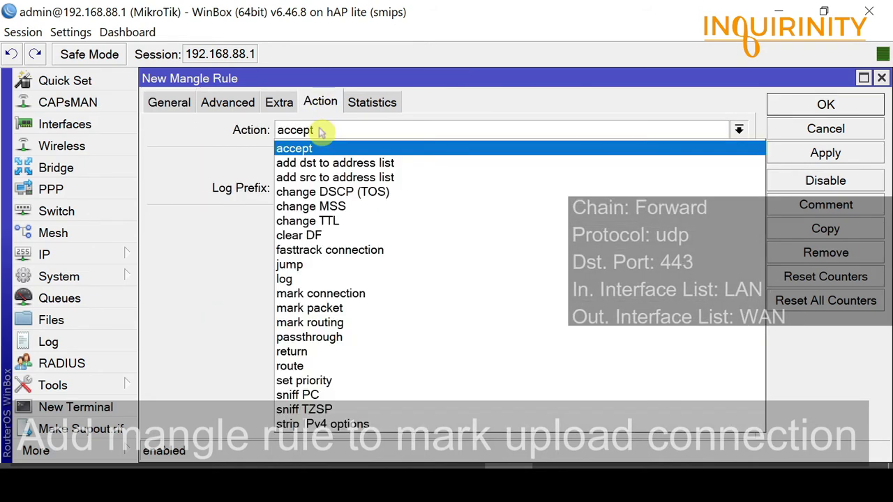
pyautogui.click(349, 294)
pyautogui.click(406, 222)
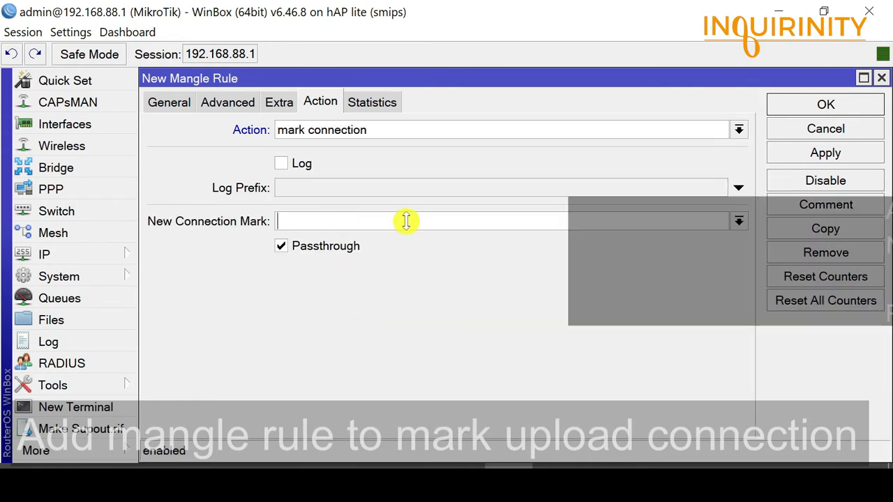
pyautogui.write('U')
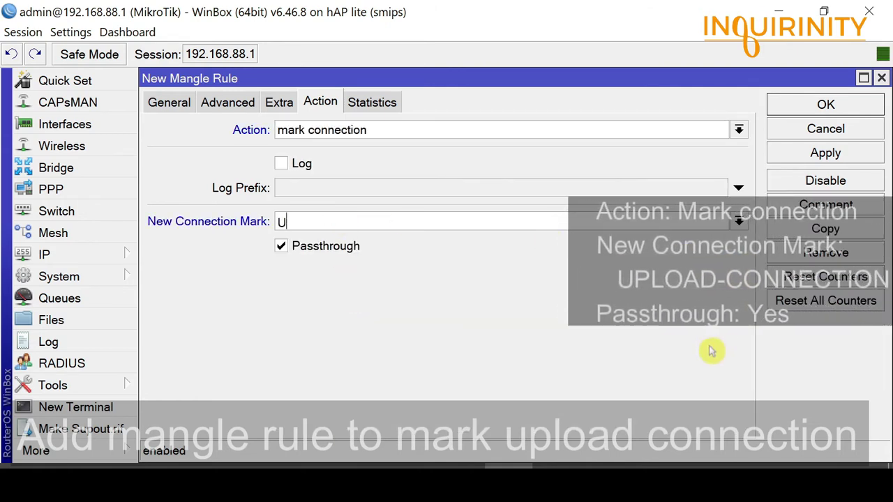
pyautogui.write('PLOAD-CONNECTION')
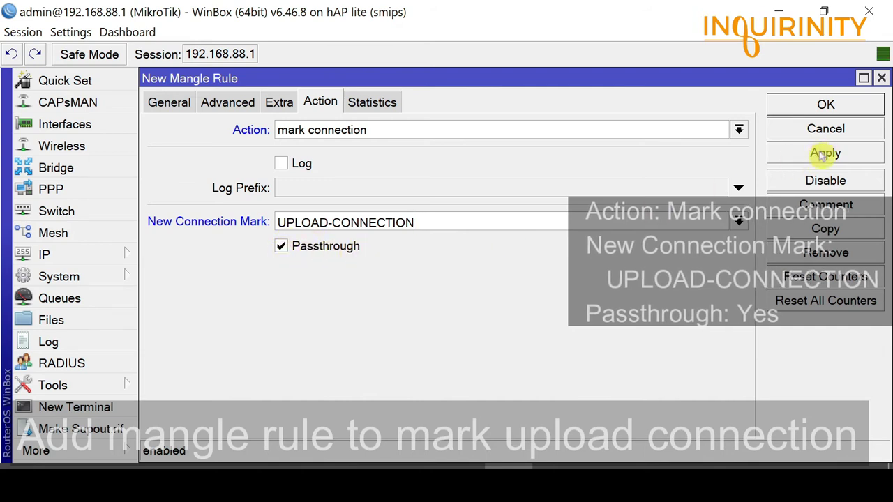
pyautogui.click(826, 155)
pyautogui.click(827, 111)
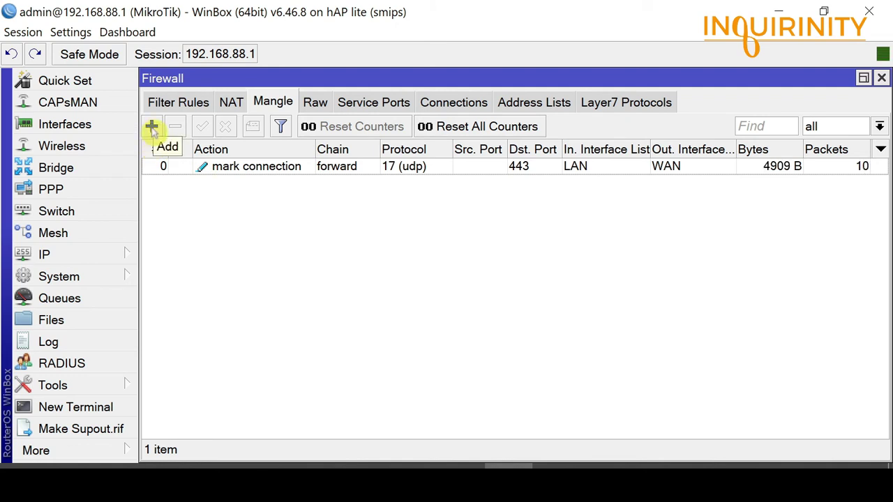
# Add a new forward-chain mangle rule with in-interface list LAN and out-interface list WAN.
pyautogui.click(152, 127)
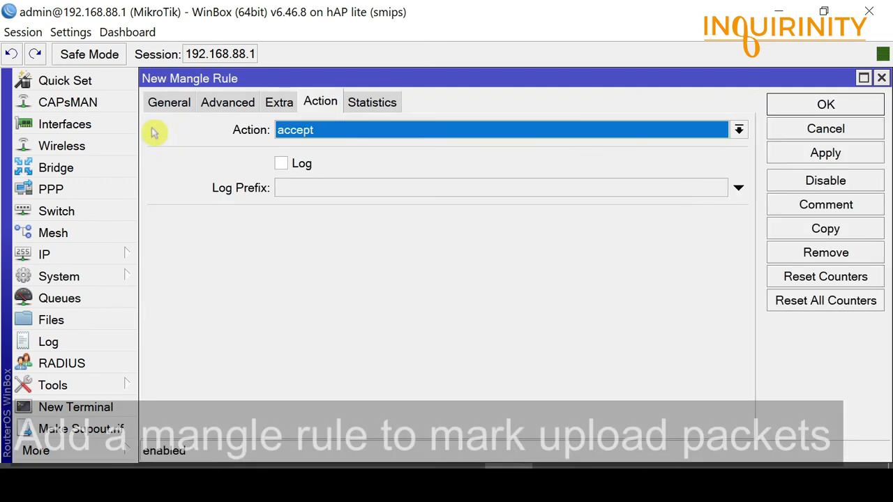
pyautogui.click(166, 104)
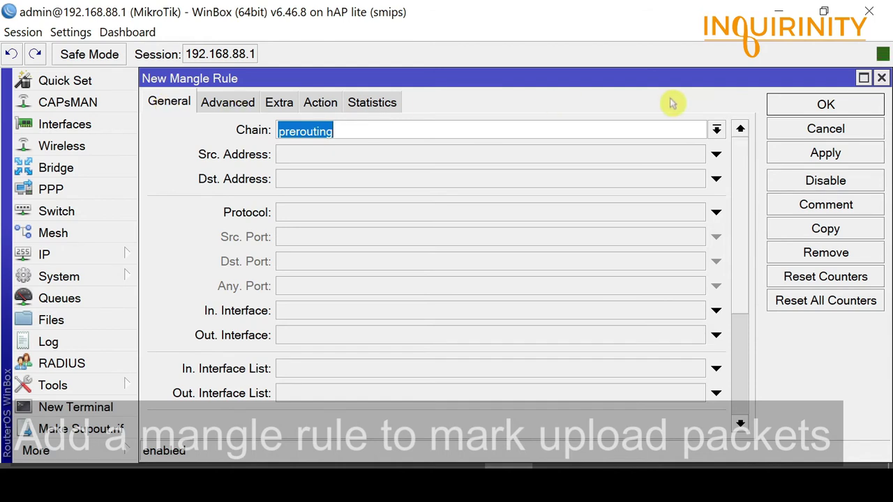
pyautogui.click(717, 129)
pyautogui.click(336, 147)
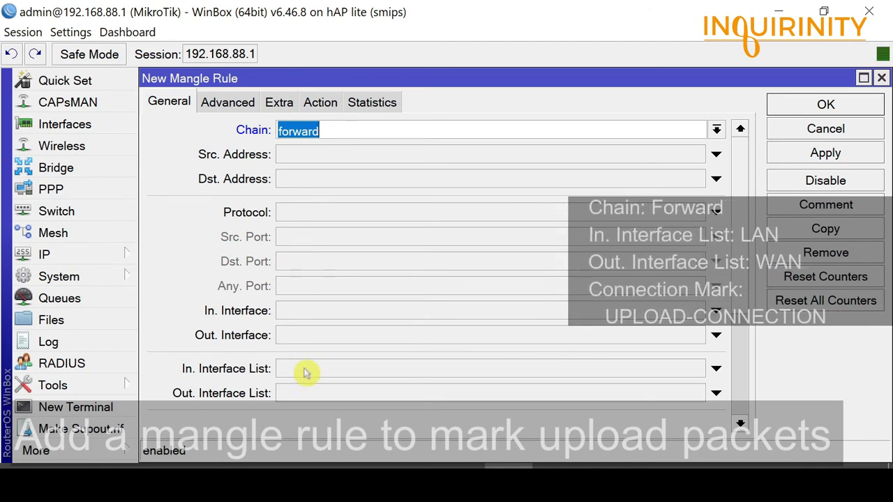
pyautogui.click(376, 374)
pyautogui.click(384, 374)
pyautogui.click(320, 282)
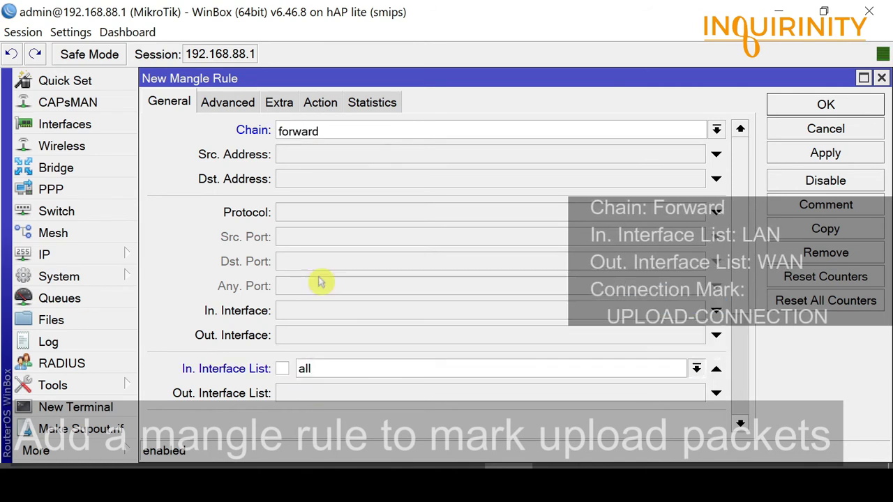
pyautogui.click(343, 396)
pyautogui.click(341, 401)
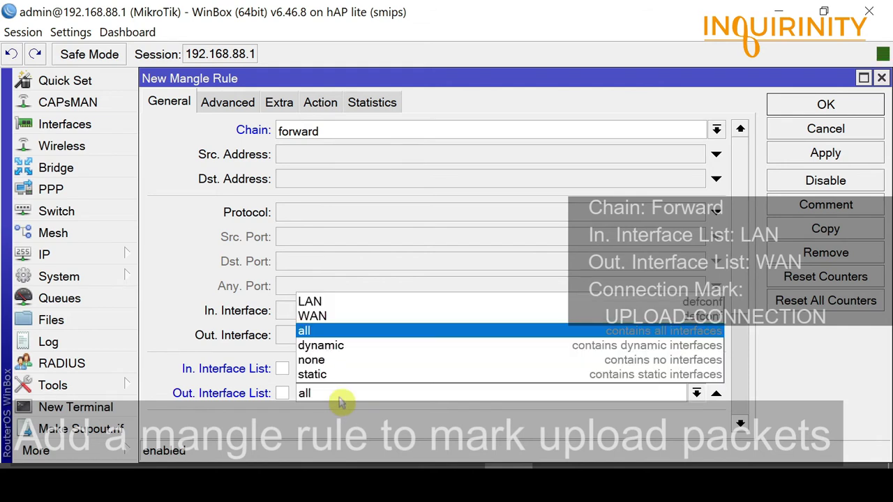
pyautogui.click(318, 315)
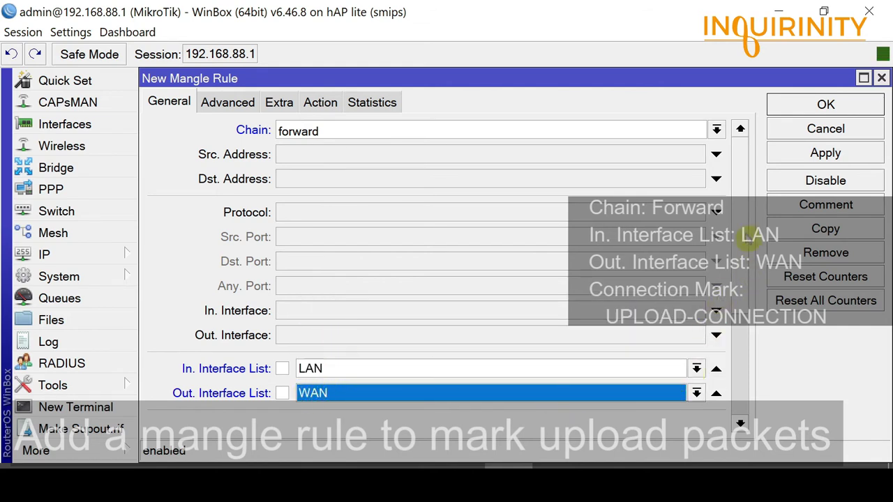
# Restrict the rule to connections marked UPLOAD-CONNECTION.
pyautogui.scroll(-6, 738, 236)
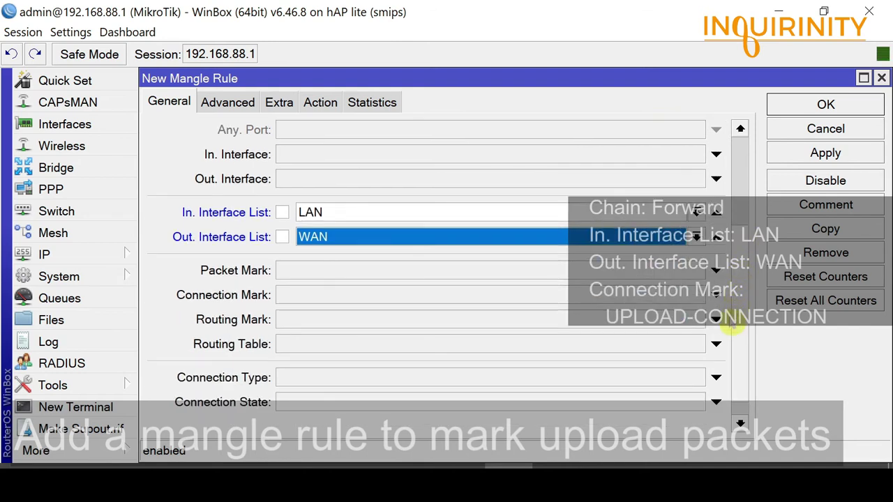
pyautogui.click(339, 302)
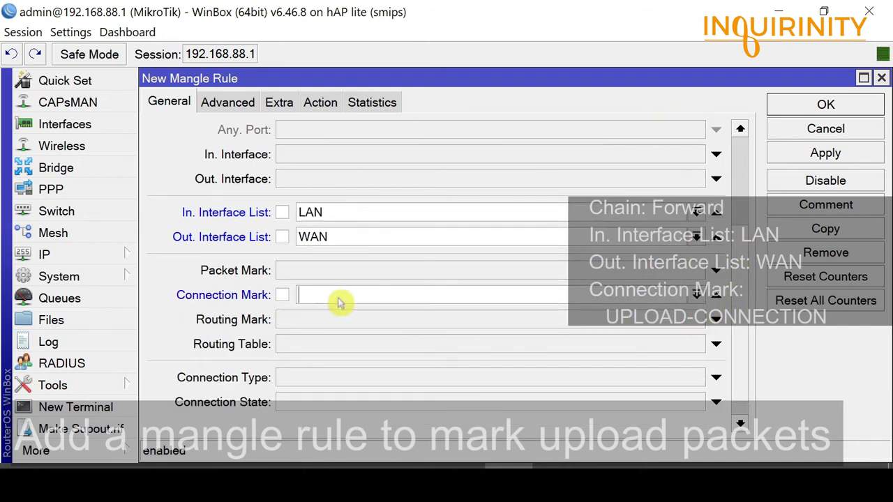
pyautogui.click(700, 296)
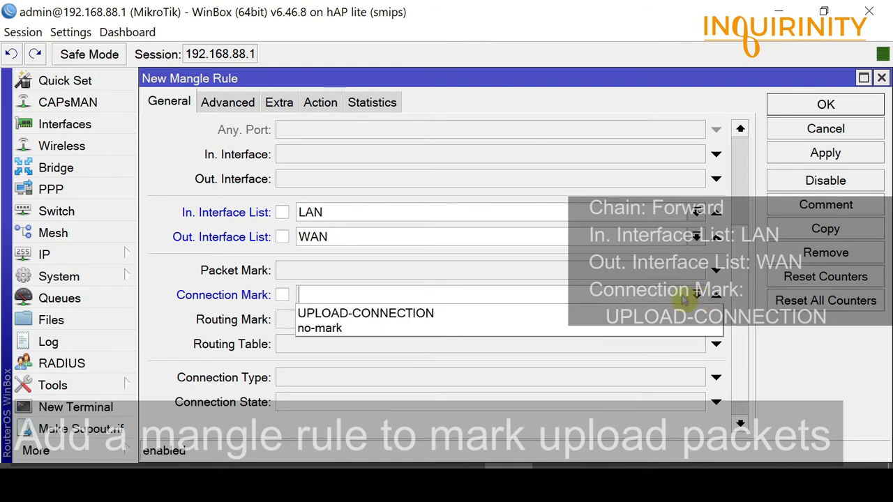
pyautogui.click(356, 315)
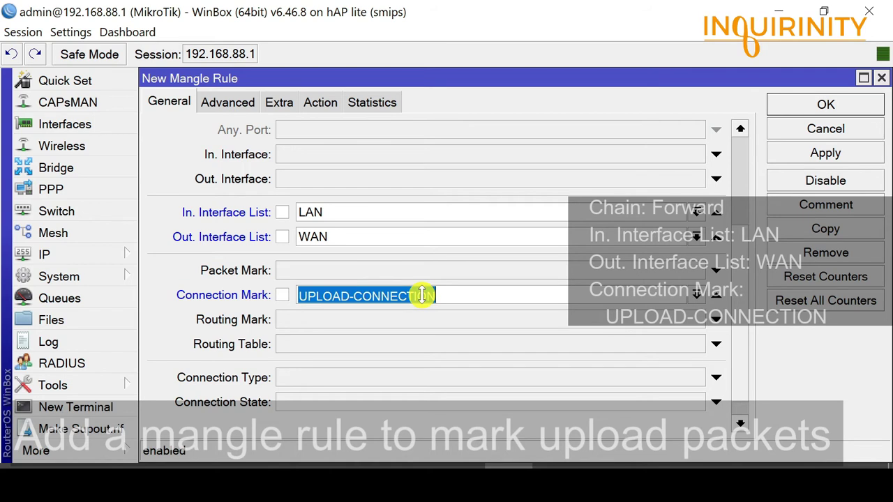
pyautogui.scroll(4, 745, 259)
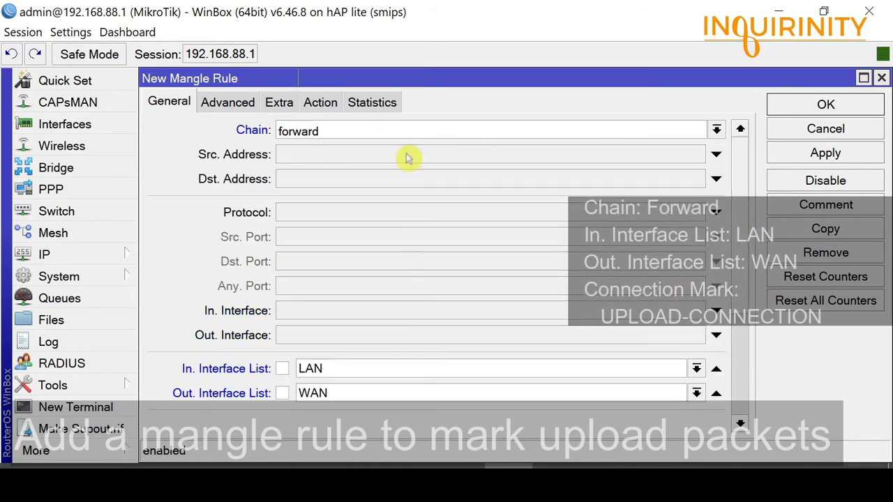
pyautogui.scroll(-4, 741, 236)
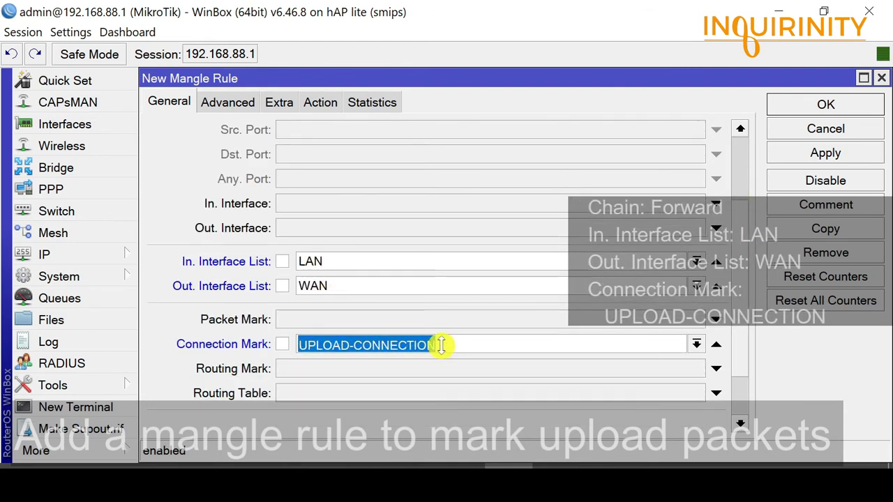
# Set the action to mark packet UPLOAD-PACKET with passthrough off, then apply and save.
pyautogui.click(320, 105)
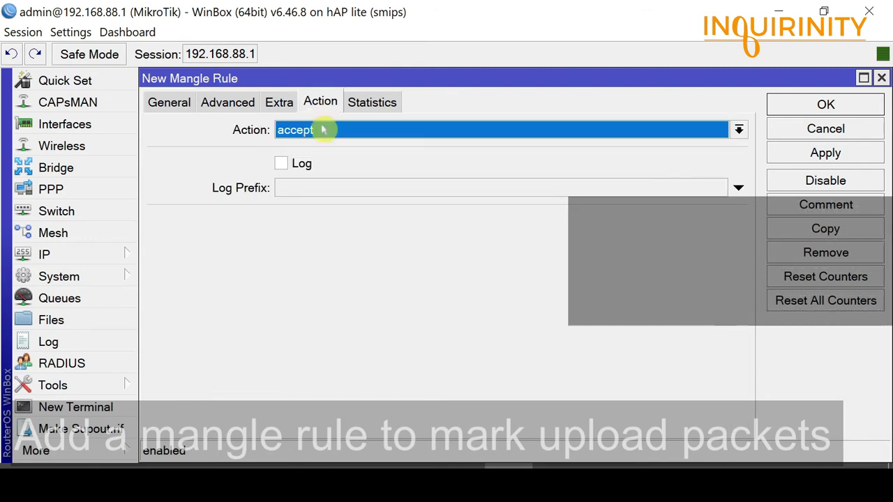
pyautogui.click(323, 130)
pyautogui.click(323, 310)
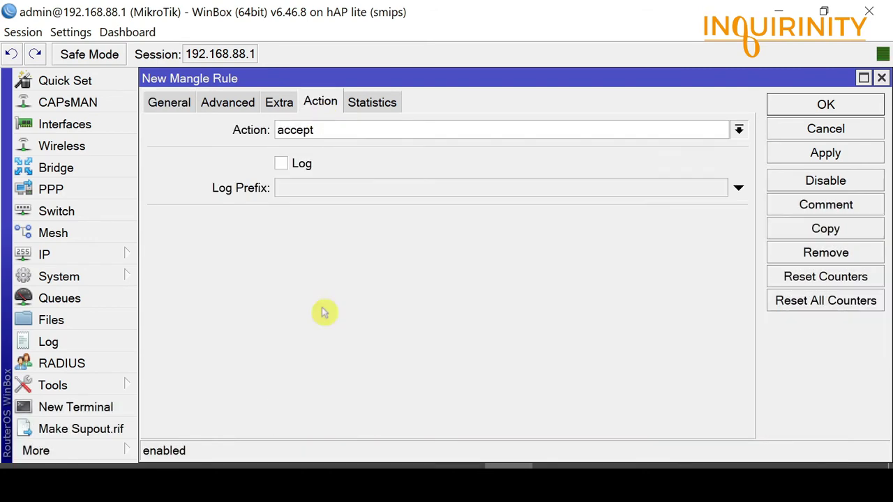
pyautogui.click(356, 221)
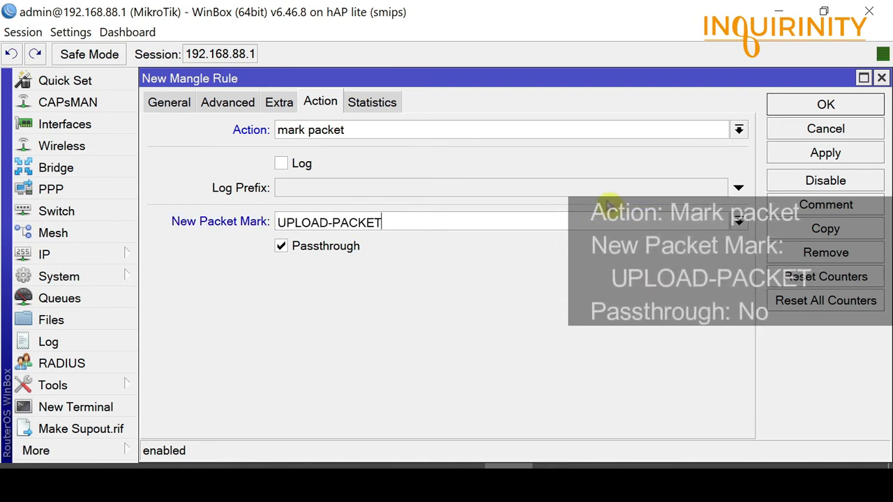
pyautogui.click(280, 247)
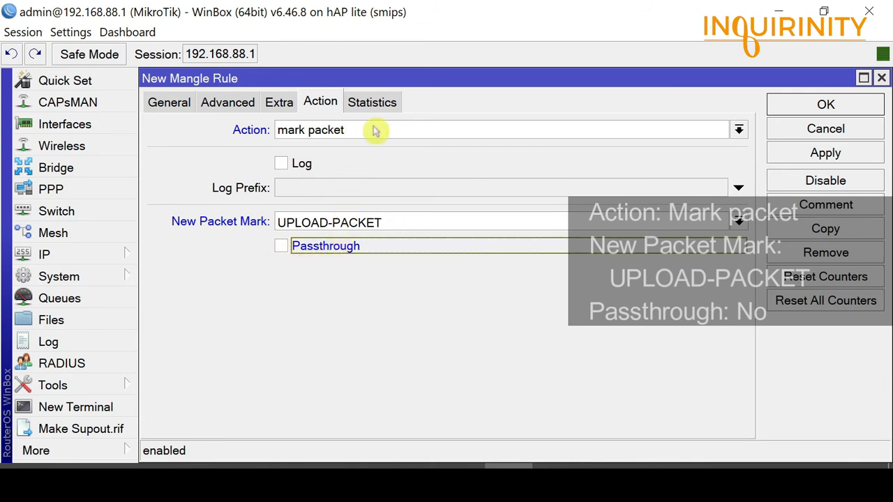
pyautogui.click(389, 221)
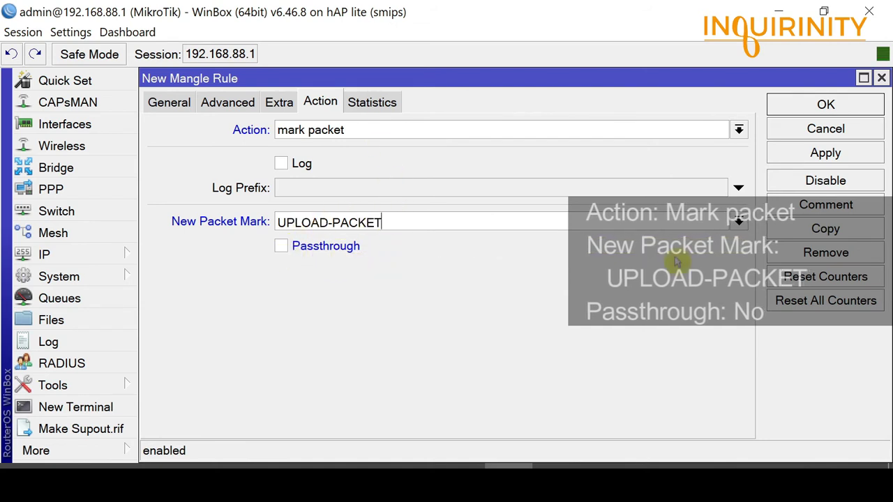
pyautogui.click(848, 158)
pyautogui.click(857, 104)
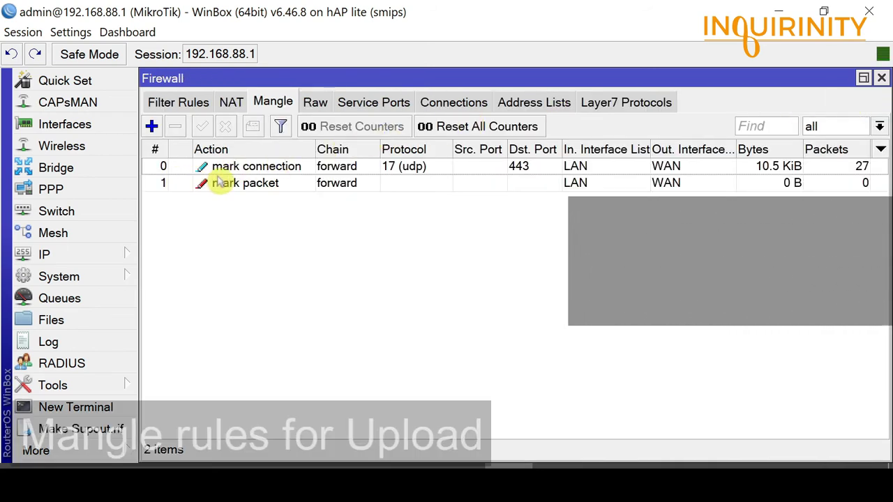
# Zero the Bytes and Packets counters of the mark-connection and mark-packet rules.
pyautogui.click(252, 184)
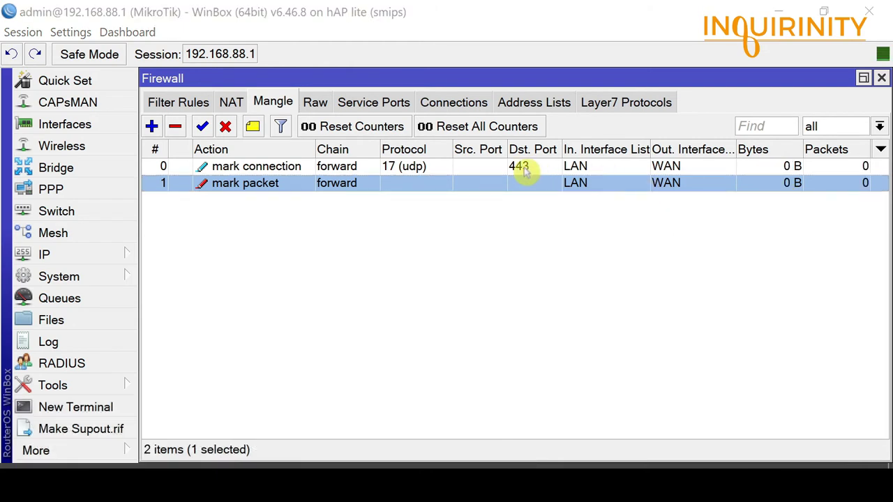
pyautogui.click(554, 168)
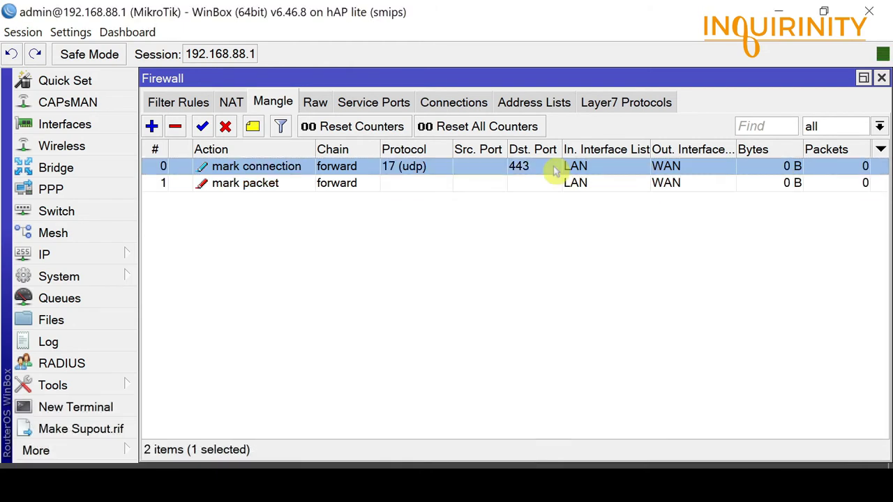
pyautogui.click(541, 186)
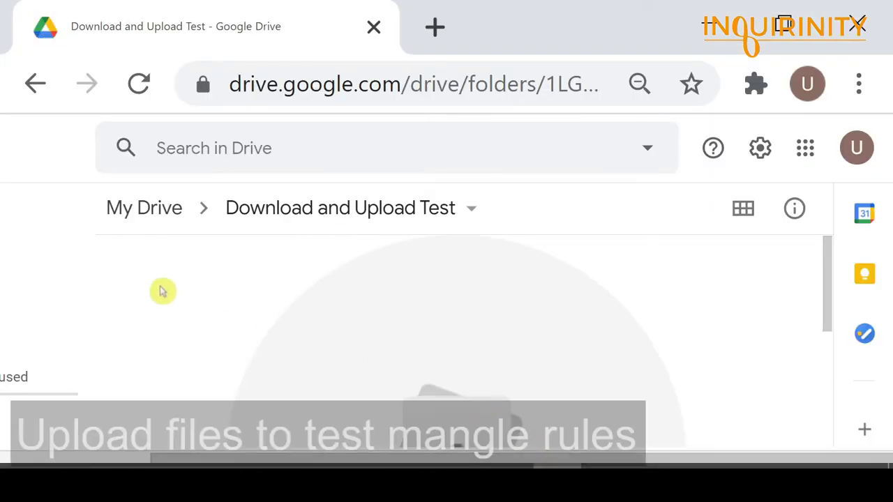
# Upload 20MB.zip from the Desktop into the Download and Upload Test folder.
pyautogui.rightClick(162, 292)
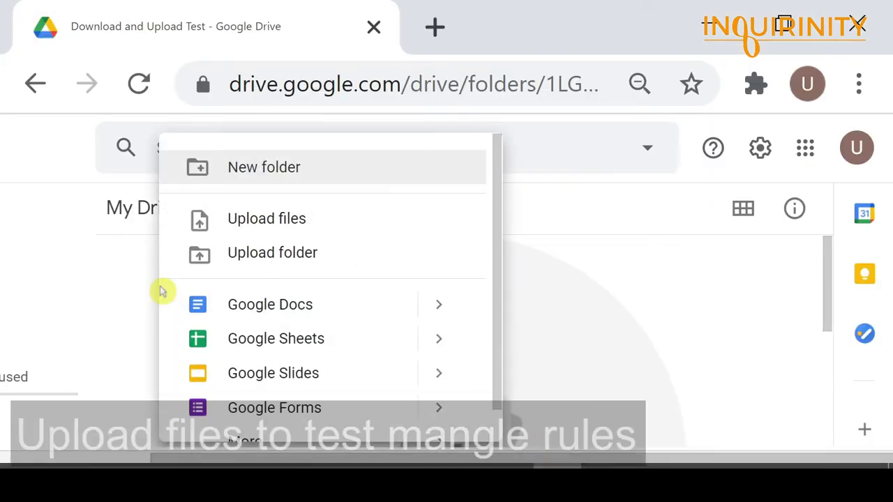
pyautogui.click(276, 220)
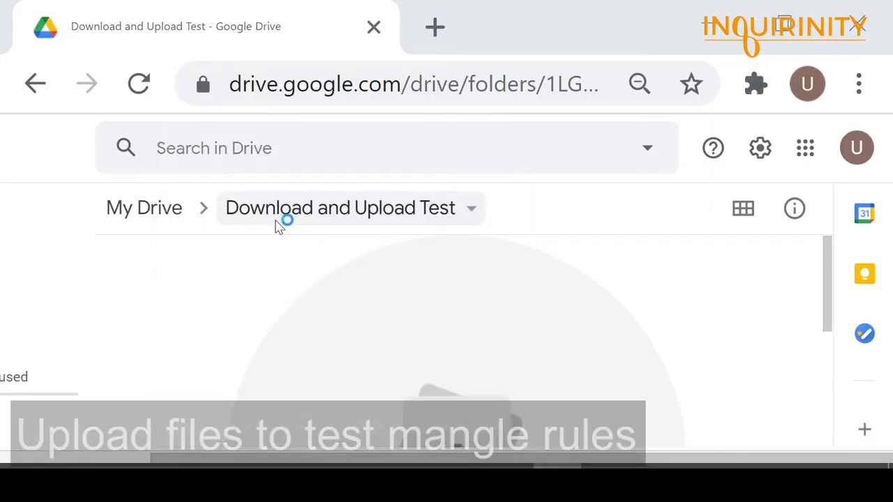
pyautogui.click(224, 144)
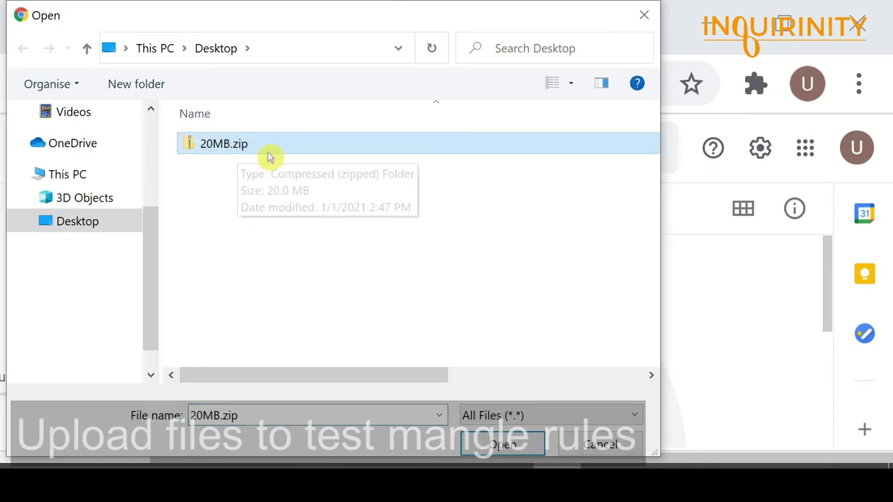
pyautogui.click(499, 443)
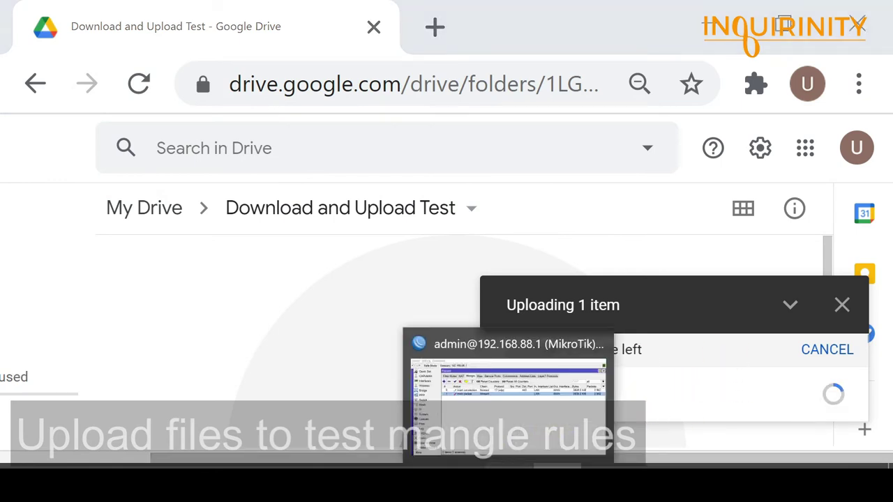
pyautogui.click(509, 391)
# Watch both upload rules climb to about 21.5 MiB and 16,458 packets as the upload completes.
pyautogui.click(767, 167)
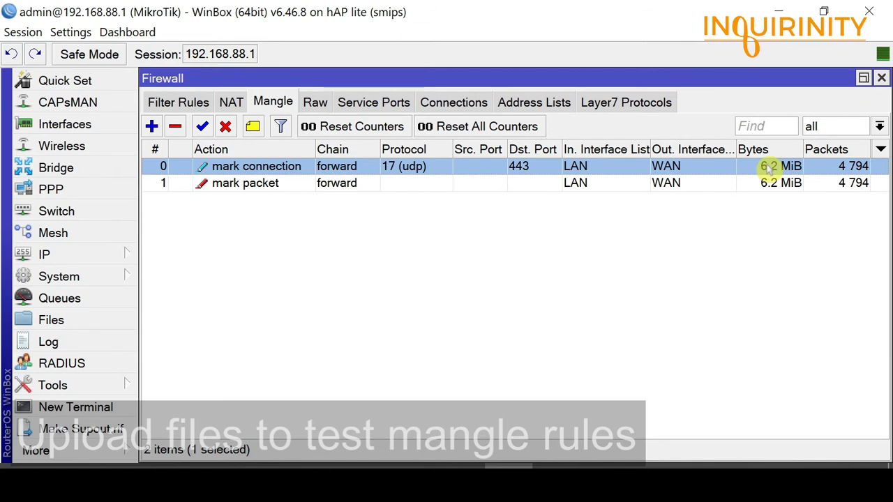
pyautogui.click(769, 183)
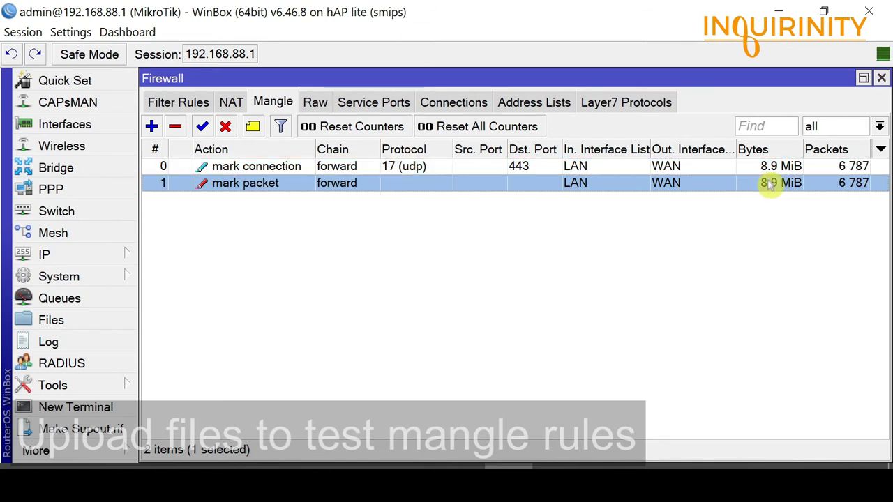
pyautogui.click(778, 183)
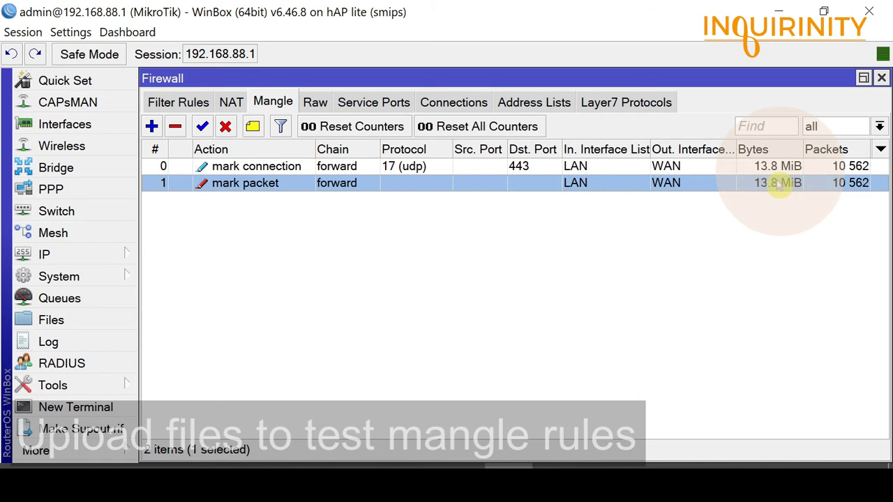
pyautogui.click(791, 167)
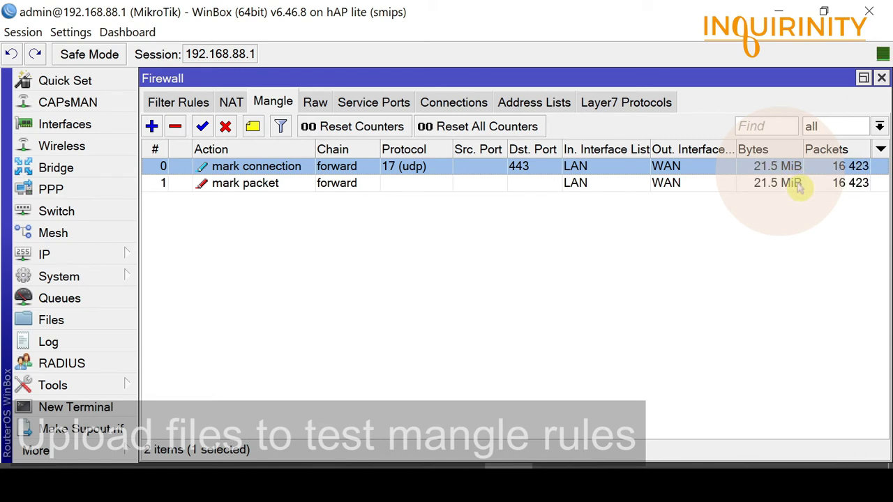
pyautogui.click(789, 184)
pyautogui.click(791, 168)
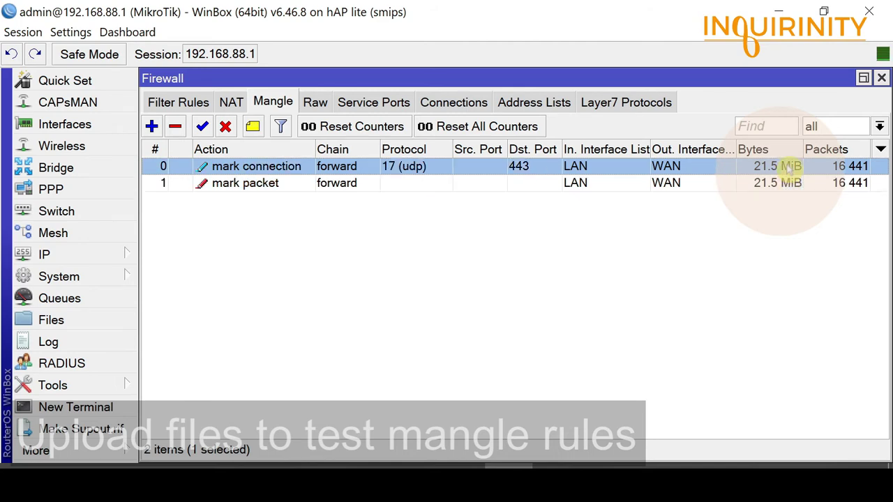
pyautogui.click(789, 183)
pyautogui.click(791, 167)
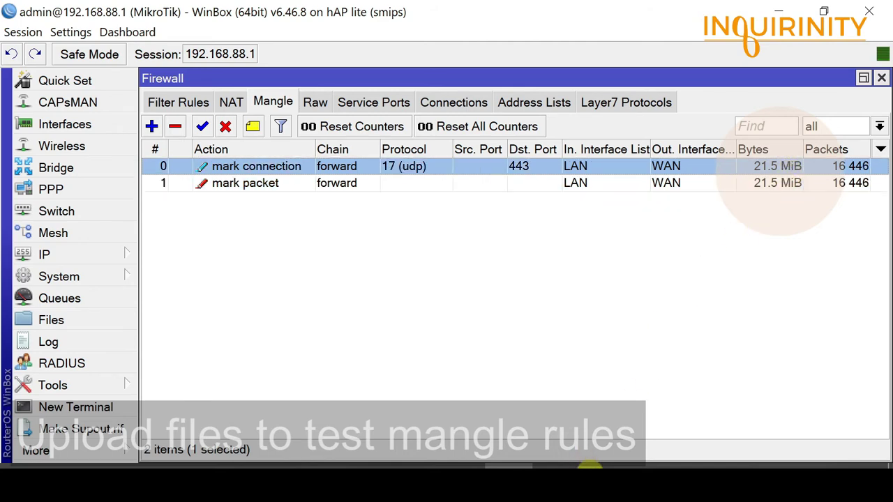
pyautogui.click(598, 411)
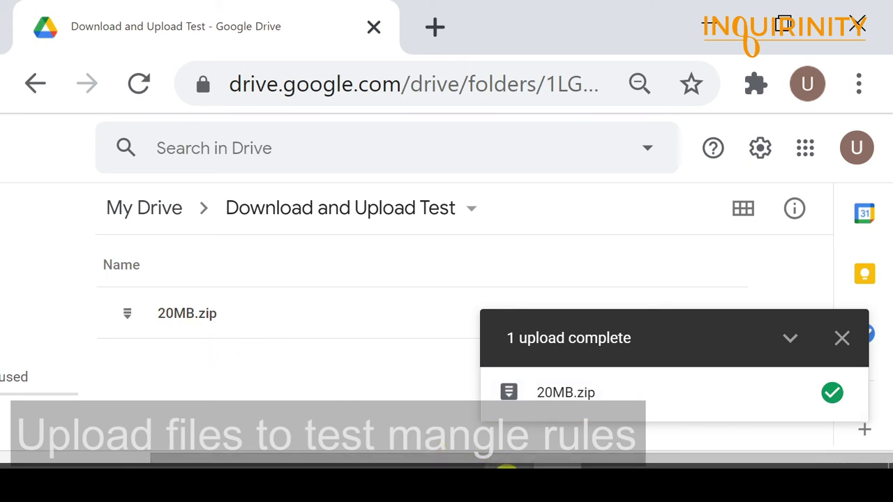
pyautogui.hotkey('alt', 'Tab')
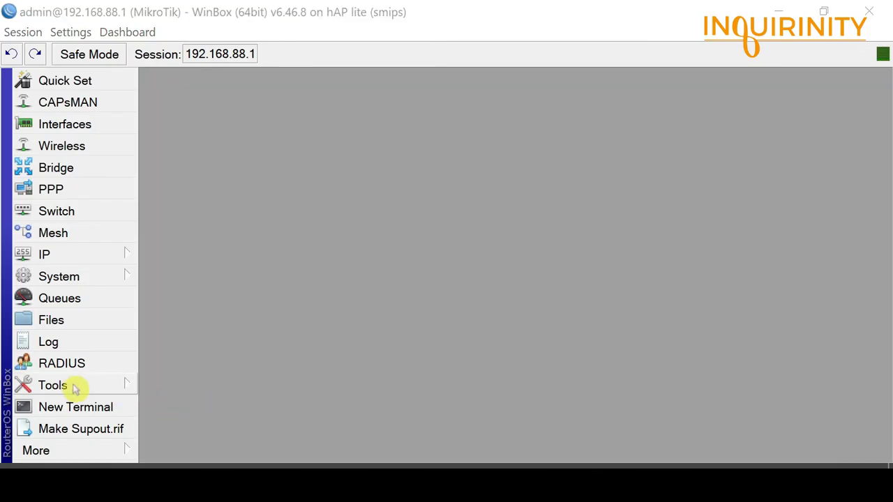
# Run Torch on ether1 and select the UDP 443 flow from 108.177.125.189.
pyautogui.click(76, 390)
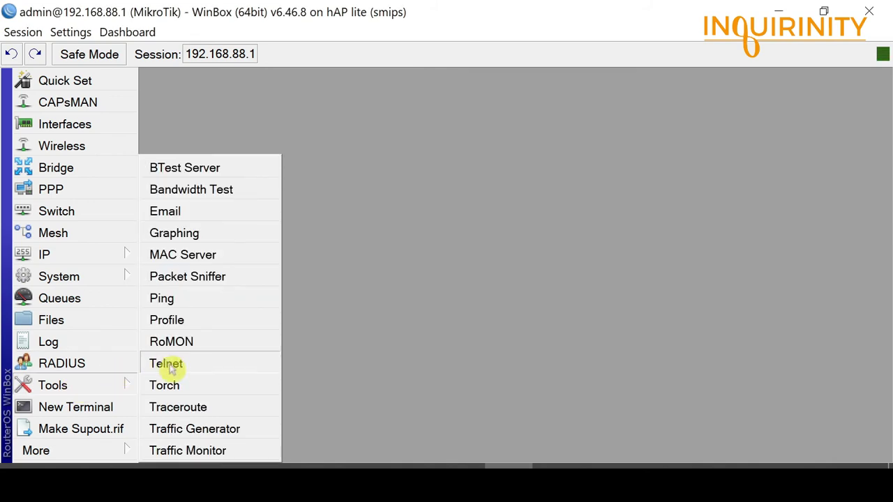
pyautogui.click(167, 385)
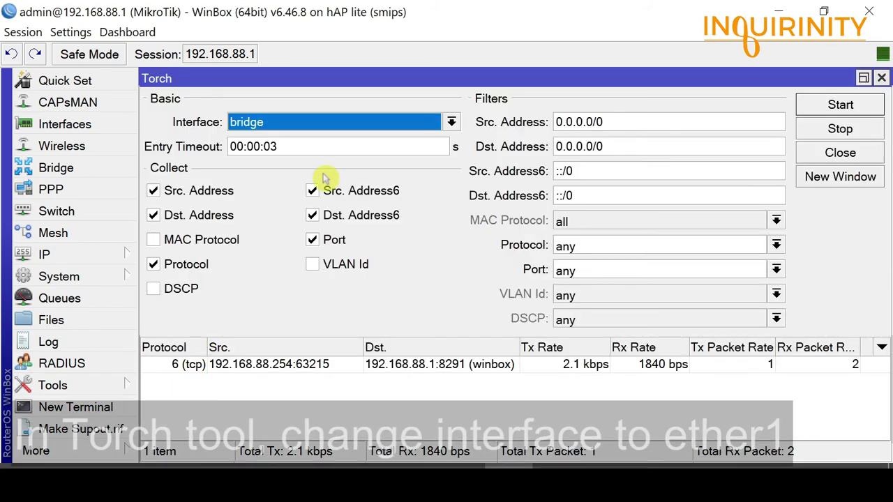
pyautogui.click(452, 124)
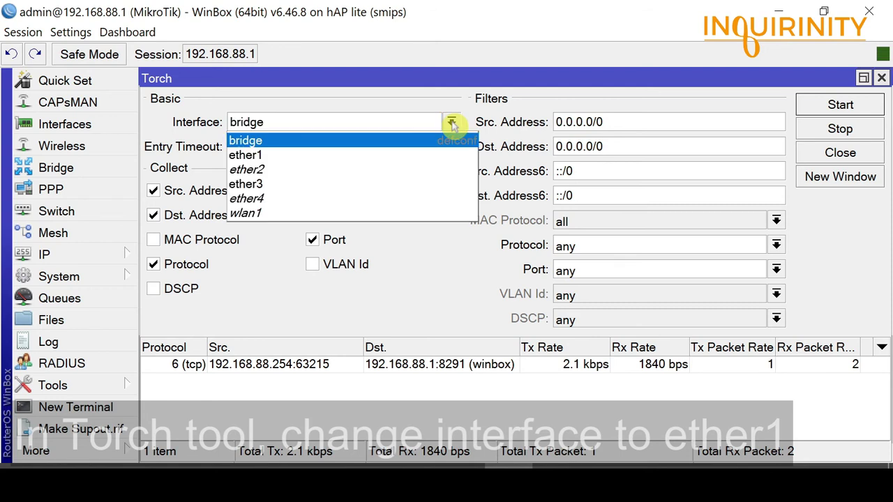
pyautogui.click(248, 155)
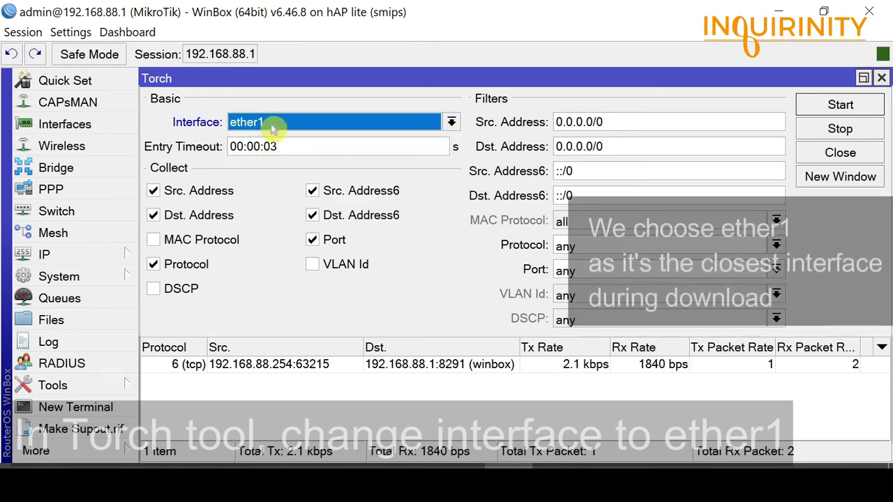
pyautogui.click(857, 106)
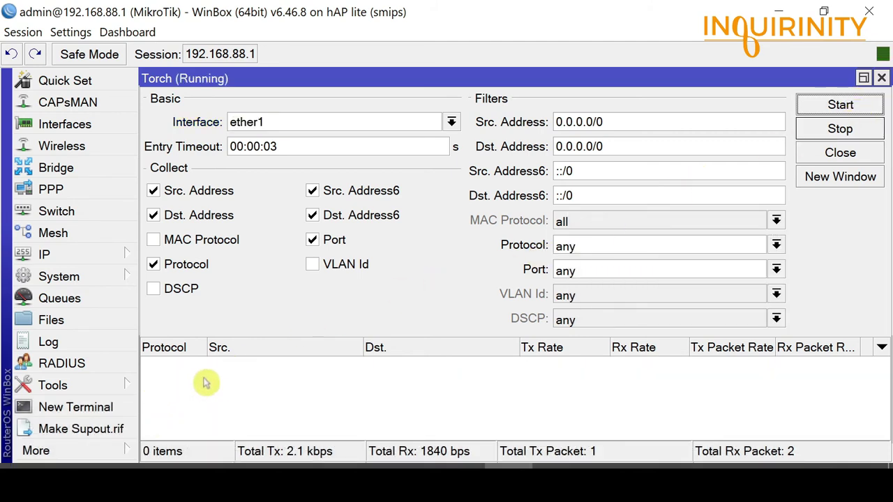
pyautogui.click(269, 371)
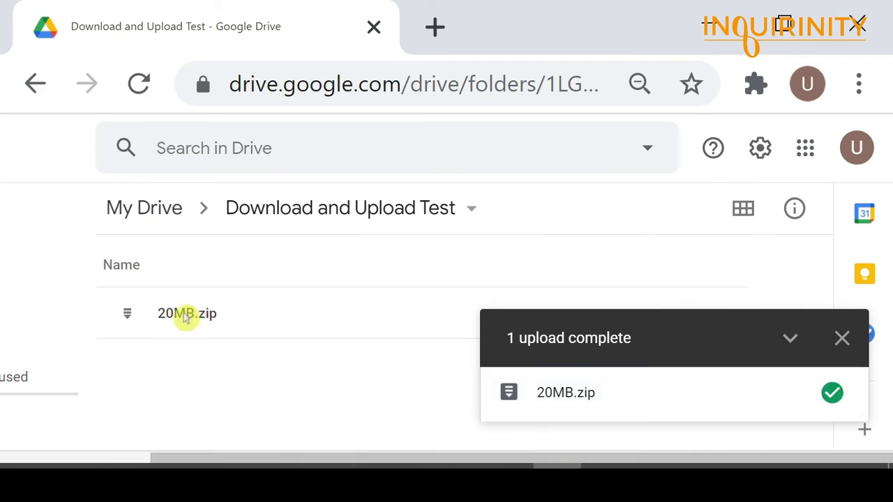
# Download 20MB.zip from the Download and Upload Test folder to the computer.
pyautogui.click(187, 317)
pyautogui.rightClick(184, 319)
pyautogui.scroll(-3, 415, 344)
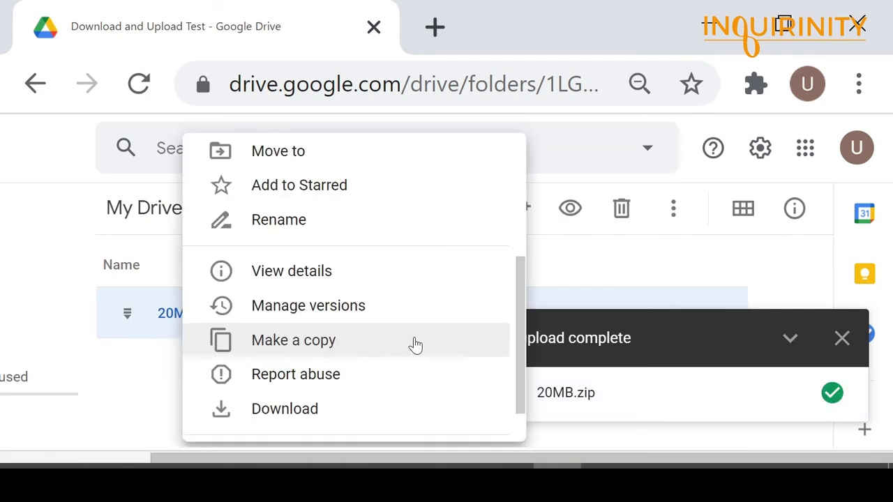
pyautogui.scroll(-2, 415, 343)
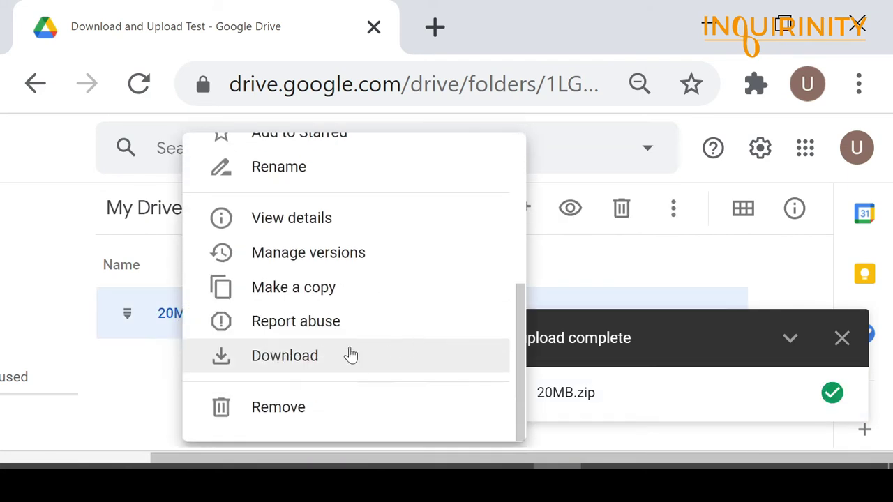
pyautogui.click(299, 357)
pyautogui.moveTo(164, 460); pyautogui.dragTo(51, 460)
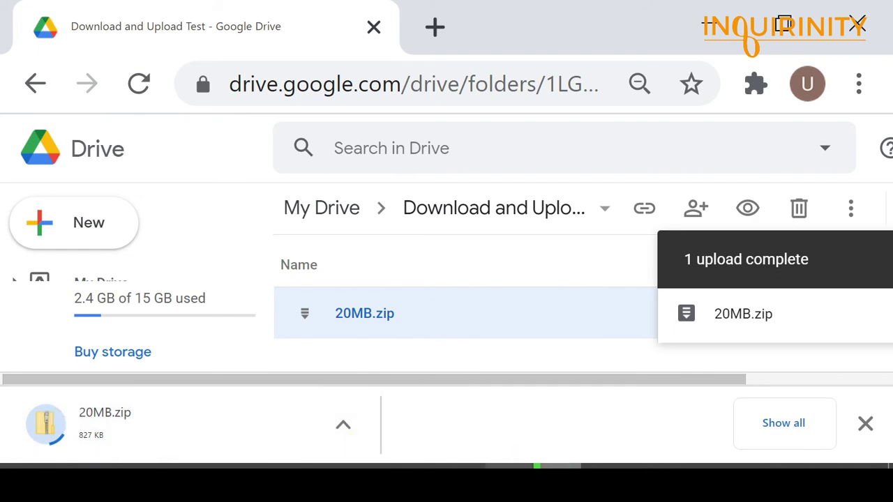
# In Torch, select the UDP 443 download flow from 216.58.197.97 on ether1.
pyautogui.moveTo(510, 466)
pyautogui.click(457, 441)
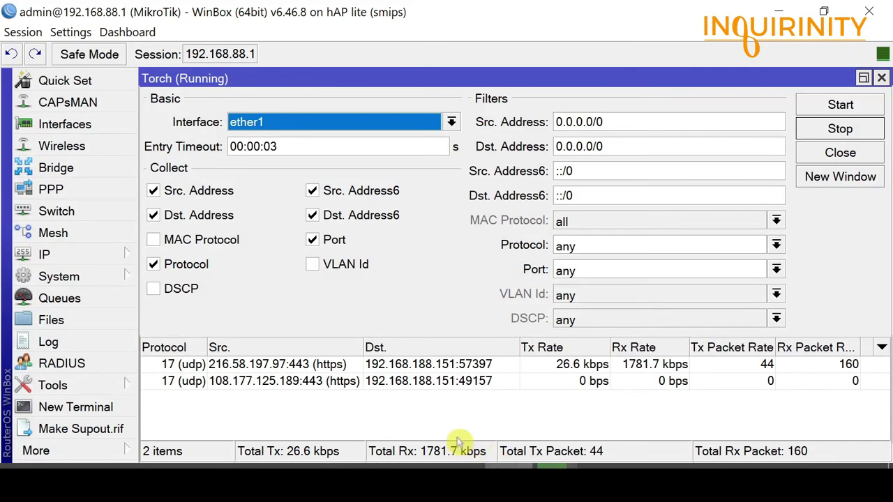
pyautogui.click(640, 367)
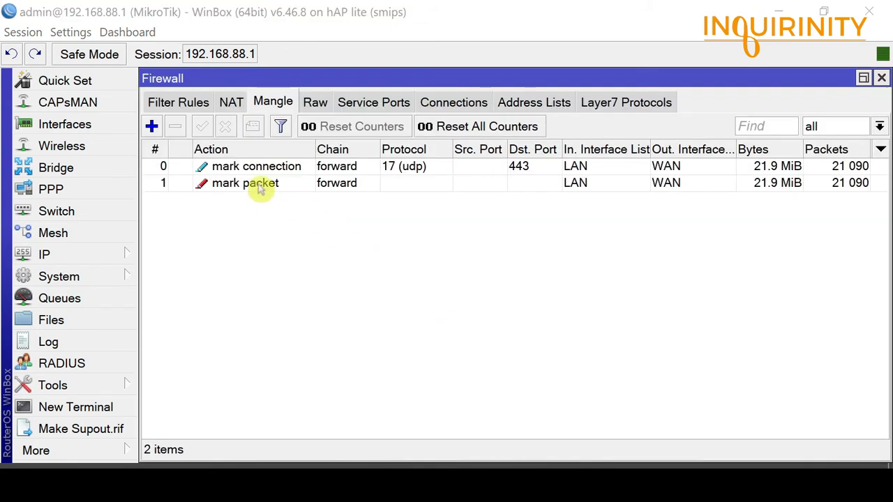
# Comment the upload mark-connection rule as 'UPLOAD MANGLE RULES' and save it.
pyautogui.doubleClick(165, 168)
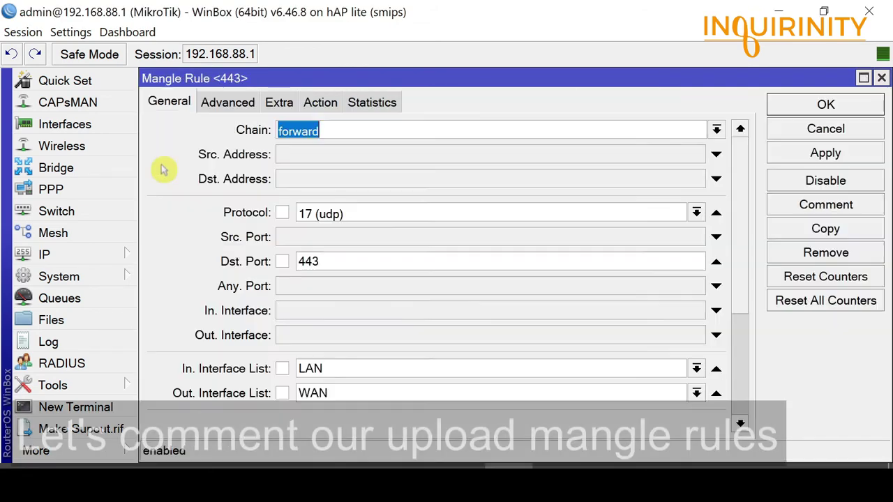
pyautogui.click(317, 102)
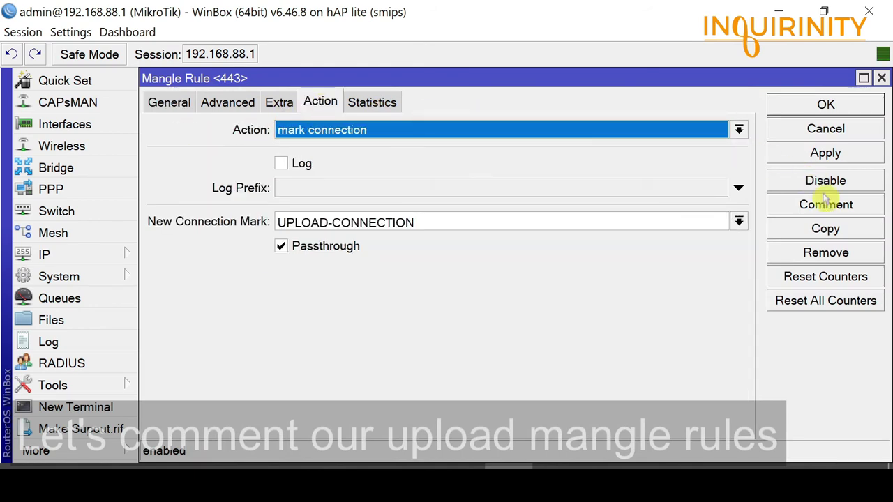
pyautogui.click(811, 205)
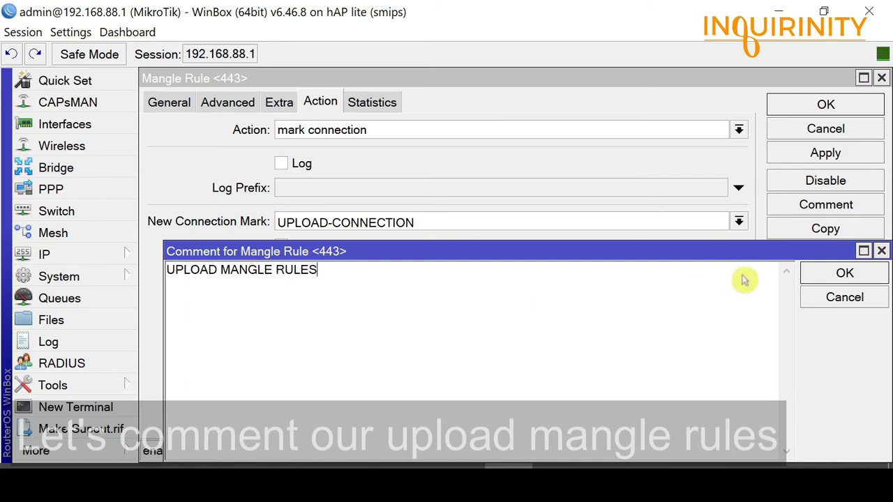
pyautogui.click(834, 273)
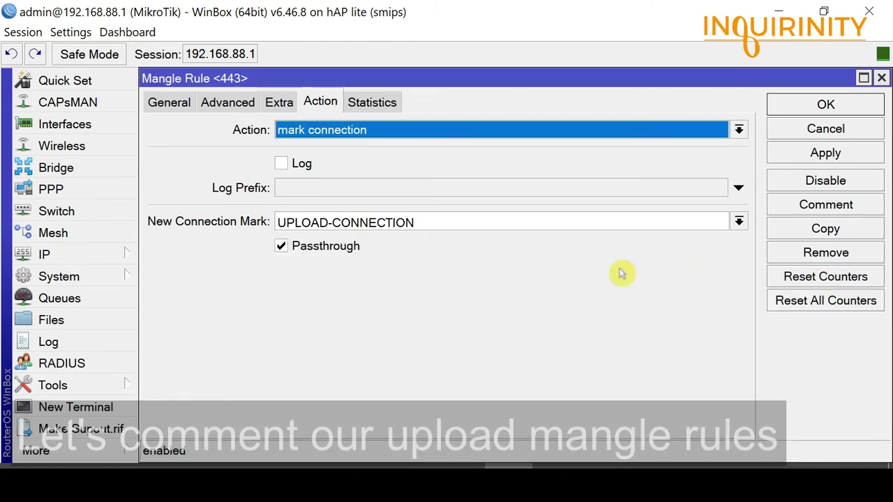
pyautogui.click(825, 151)
pyautogui.click(825, 105)
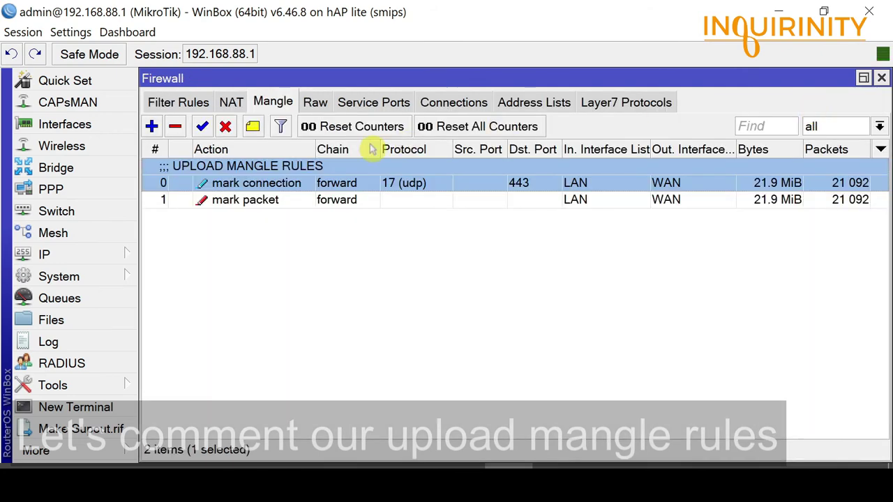
pyautogui.click(162, 199)
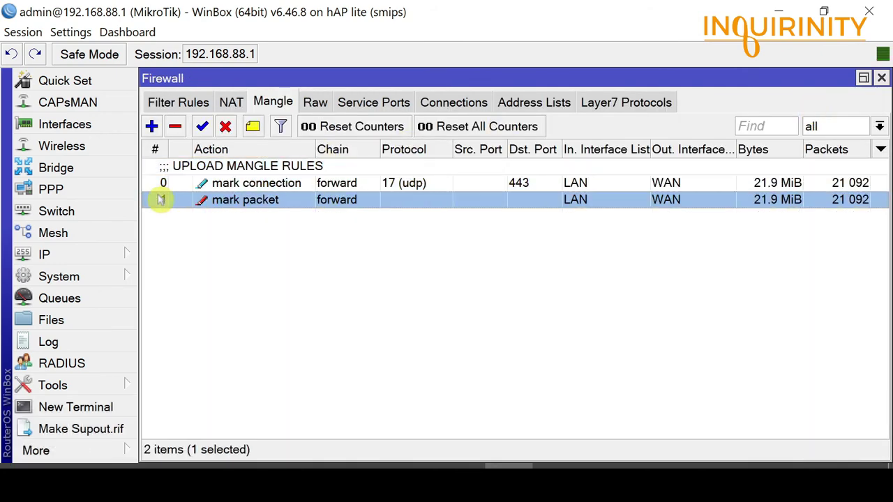
# Start a new mangle rule on the forward chain matching UDP source port 443.
pyautogui.click(152, 127)
pyautogui.click(164, 102)
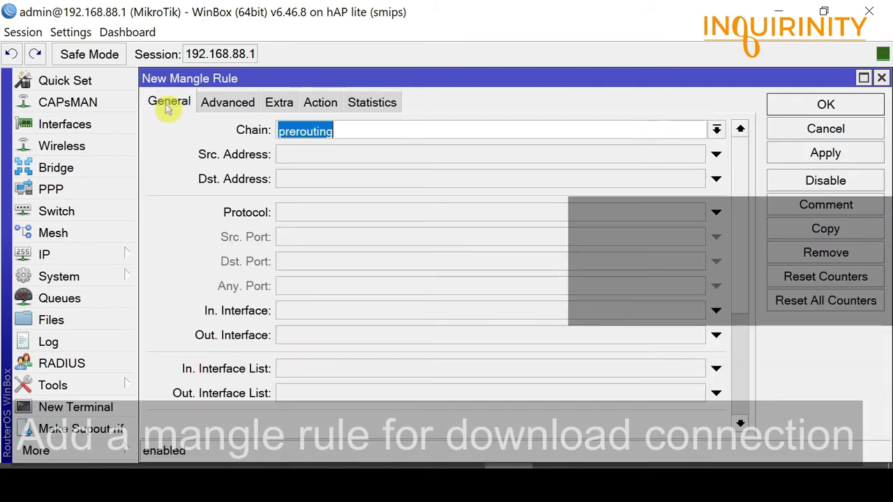
pyautogui.click(716, 129)
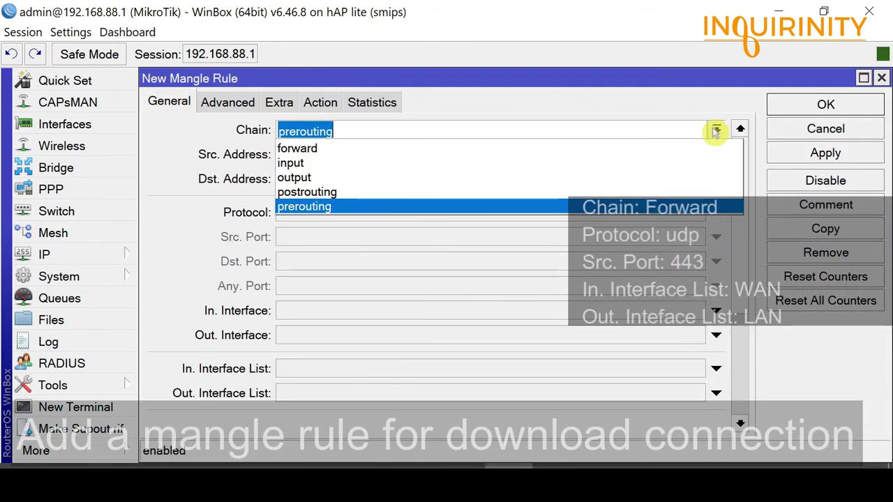
pyautogui.click(314, 148)
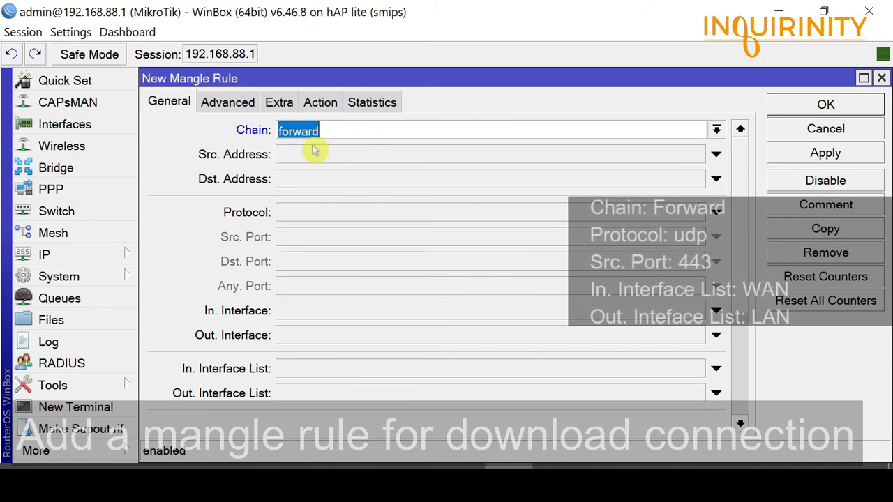
pyautogui.click(348, 213)
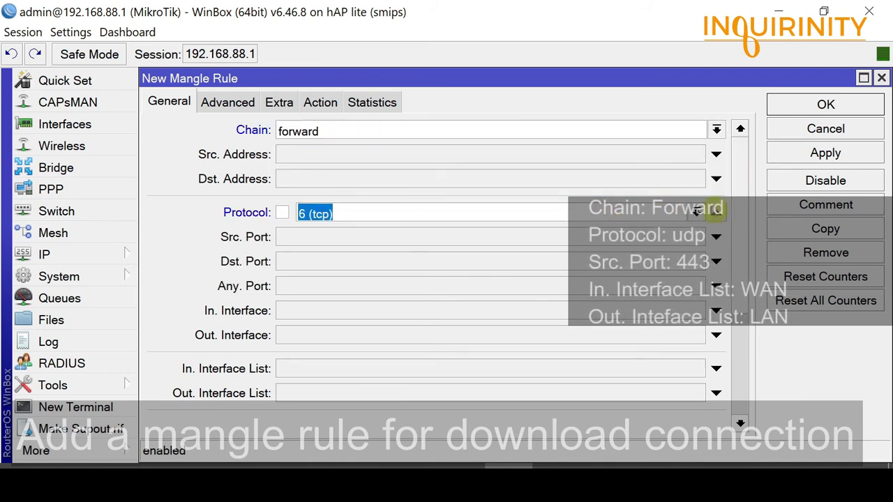
pyautogui.click(695, 214)
pyautogui.click(333, 355)
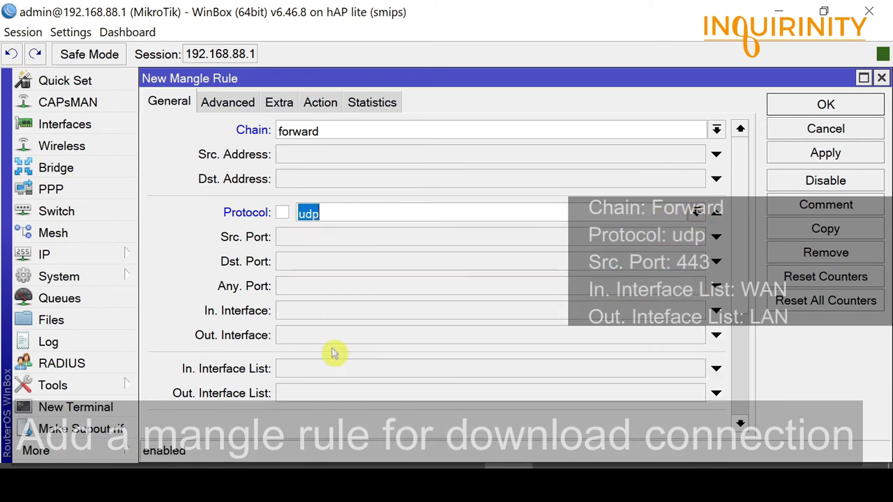
pyautogui.click(325, 237)
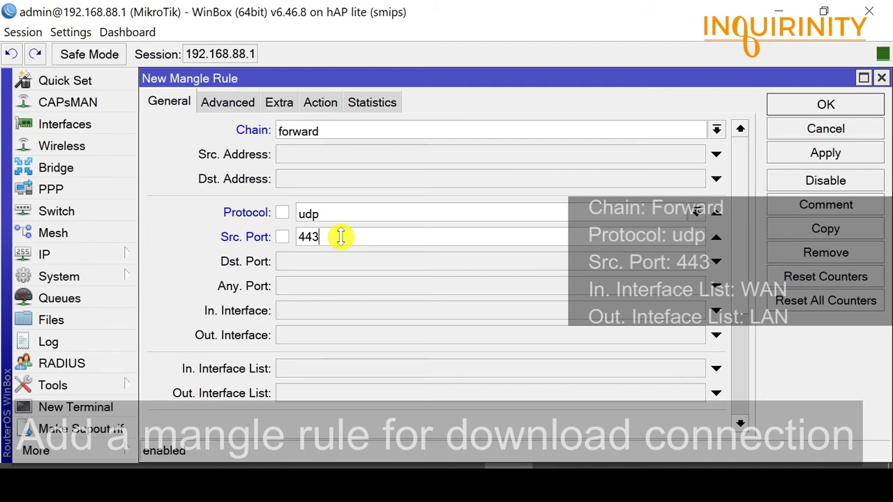
pyautogui.write('443')
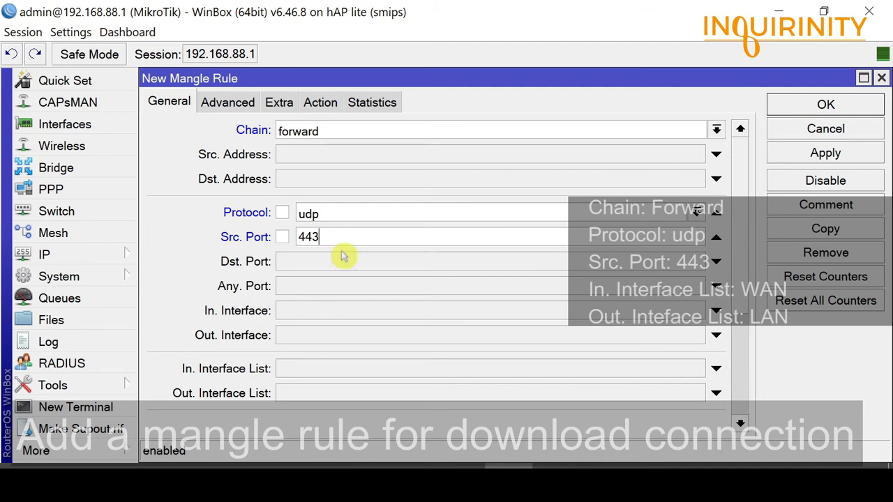
# Restrict the rule to In Interface List WAN and Out Interface List LAN.
pyautogui.click(352, 375)
pyautogui.click(362, 373)
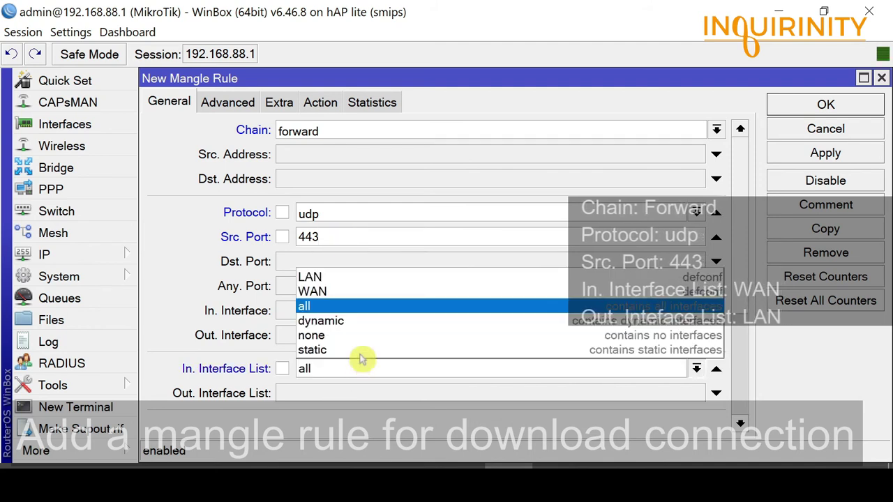
pyautogui.click(319, 293)
pyautogui.click(335, 393)
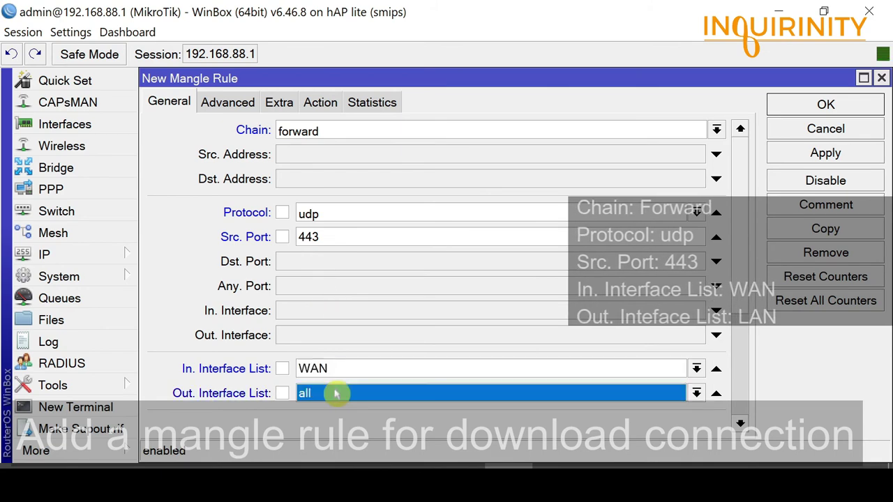
pyautogui.click(337, 393)
pyautogui.click(346, 306)
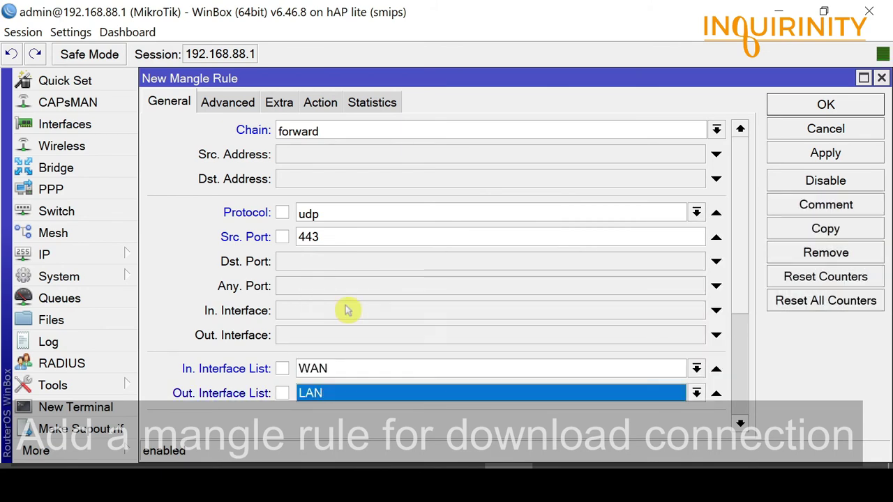
pyautogui.click(355, 131)
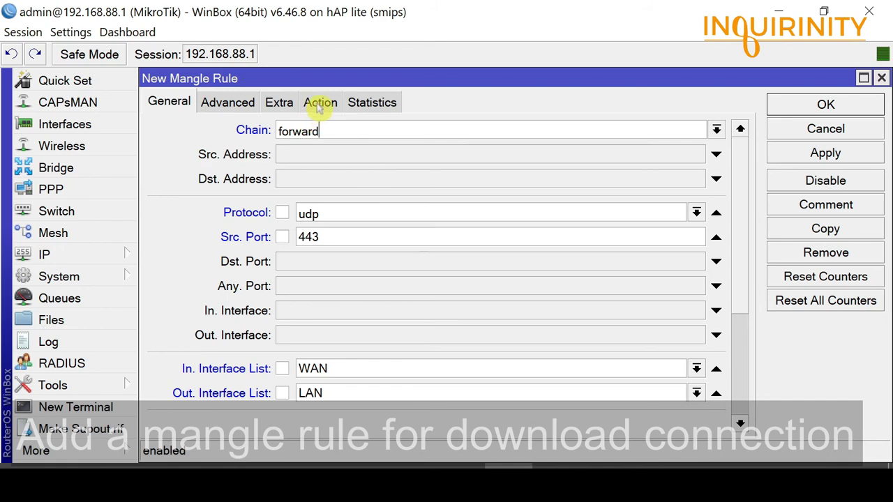
# Make the rule mark connection with new connection mark DOWNLOAD-CONNECTION, and save it.
pyautogui.click(320, 103)
pyautogui.click(323, 130)
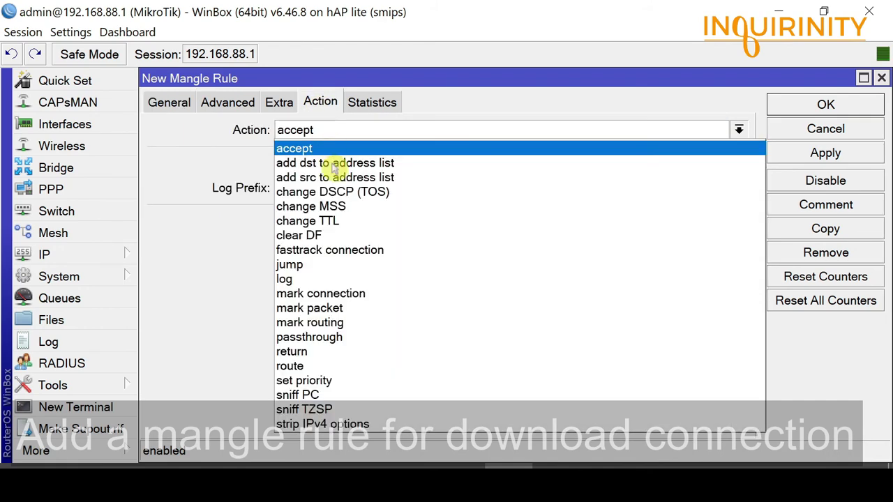
pyautogui.click(321, 292)
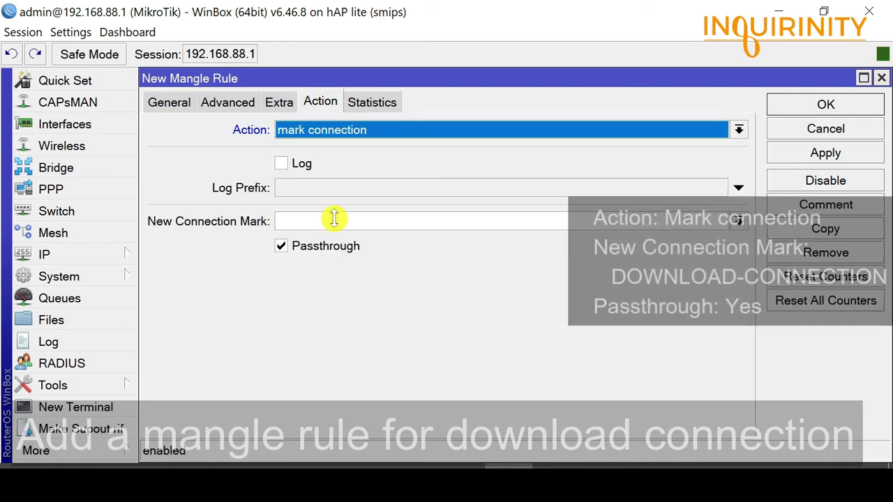
pyautogui.click(519, 219)
pyautogui.write('DO')
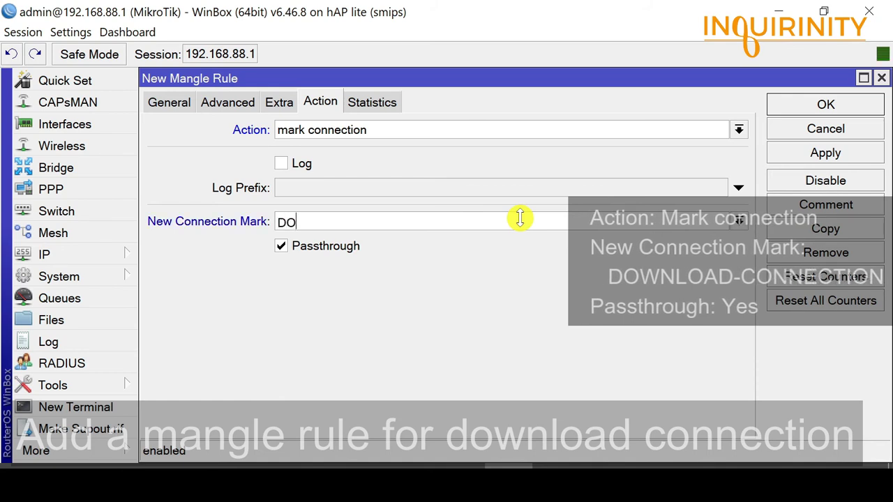
pyautogui.write('WNLOAD-CONNECTION')
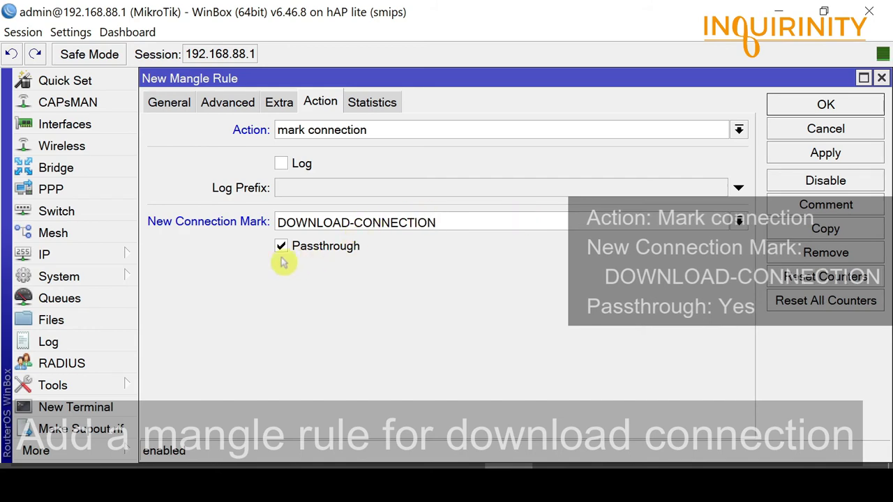
pyautogui.click(792, 153)
pyautogui.click(816, 105)
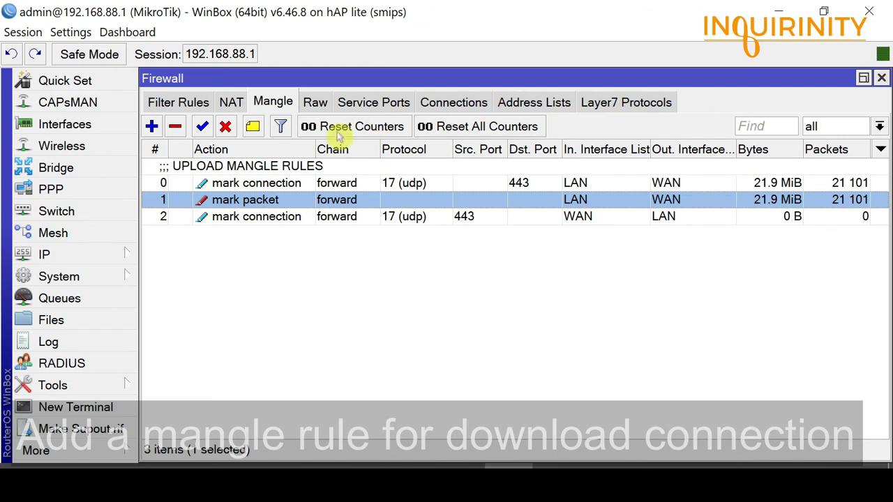
pyautogui.click(162, 219)
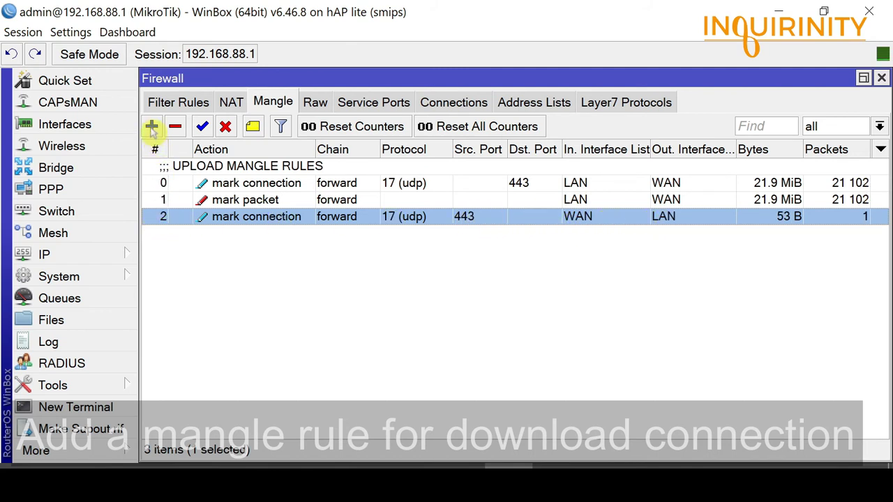
pyautogui.click(151, 127)
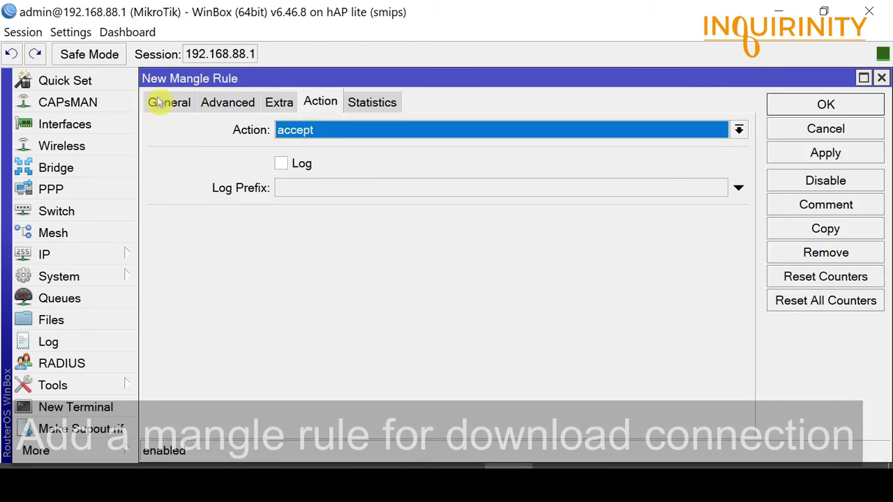
# Set the new rule to chain forward, In Interface List WAN, Out Interface List LAN.
pyautogui.click(161, 102)
pyautogui.click(716, 130)
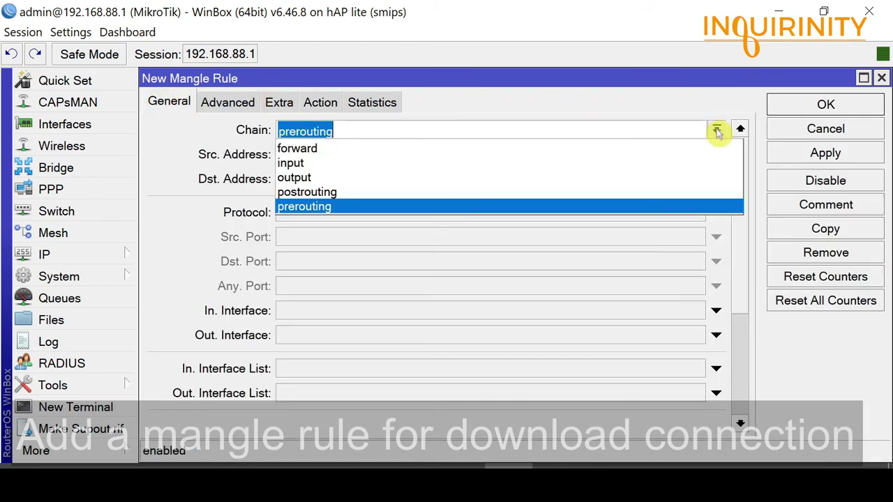
pyautogui.click(331, 149)
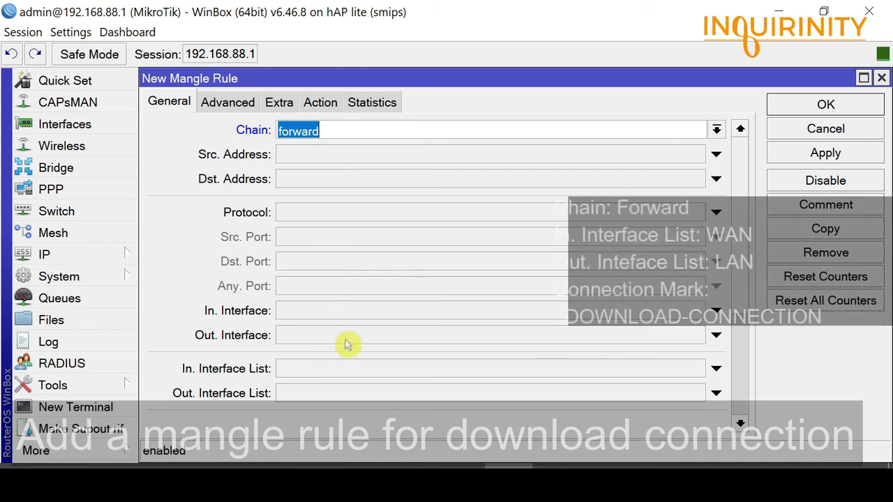
pyautogui.click(337, 375)
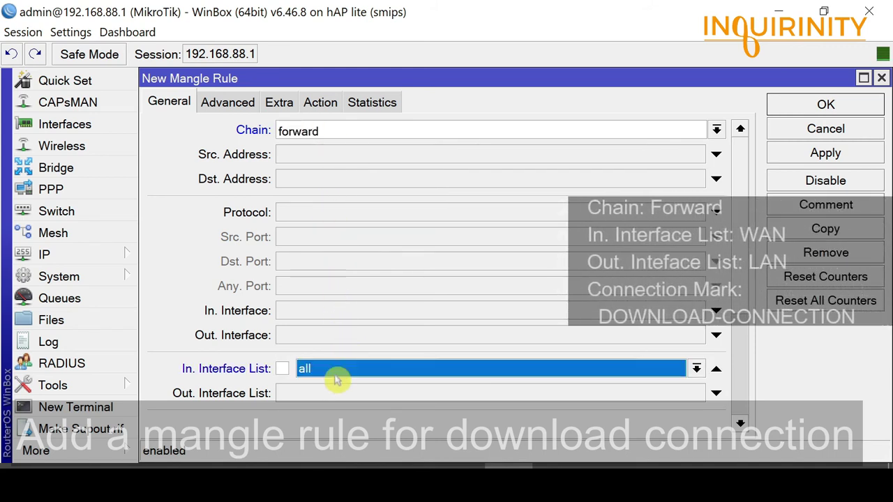
pyautogui.click(336, 377)
pyautogui.click(330, 289)
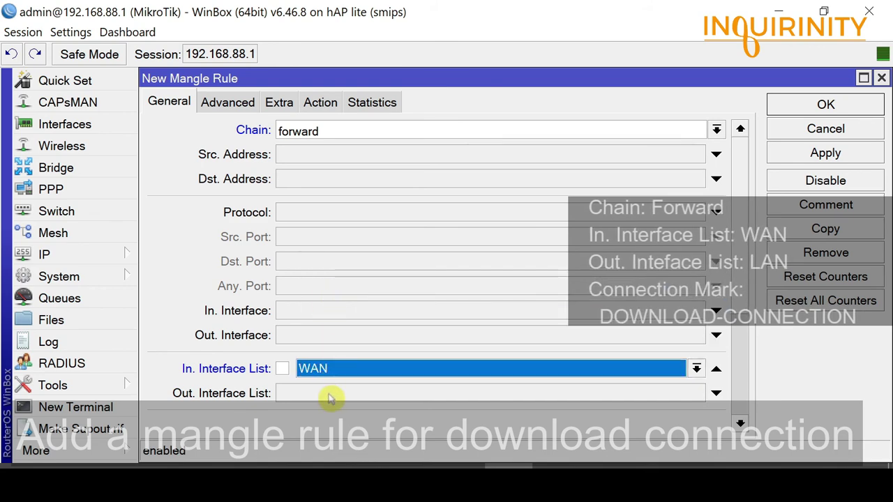
pyautogui.click(329, 396)
pyautogui.click(335, 394)
pyautogui.click(335, 302)
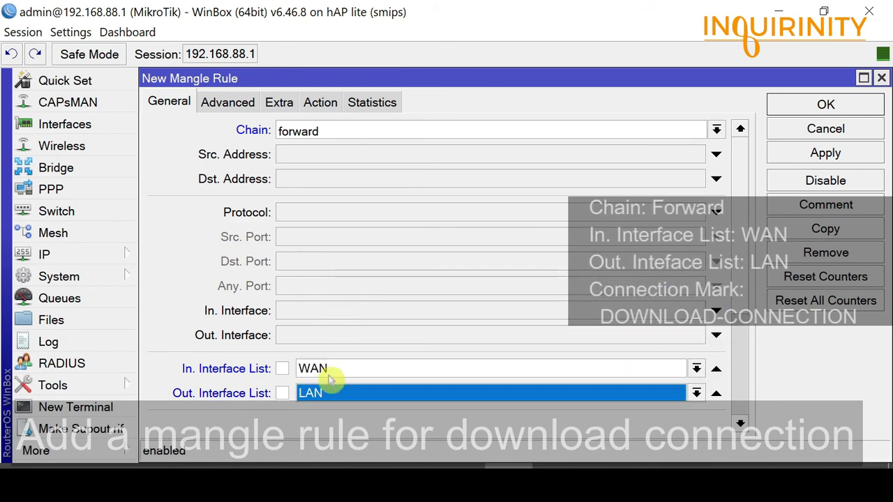
# Match traffic with connection mark DOWNLOAD-CONNECTION.
pyautogui.scroll(-3, 742, 275)
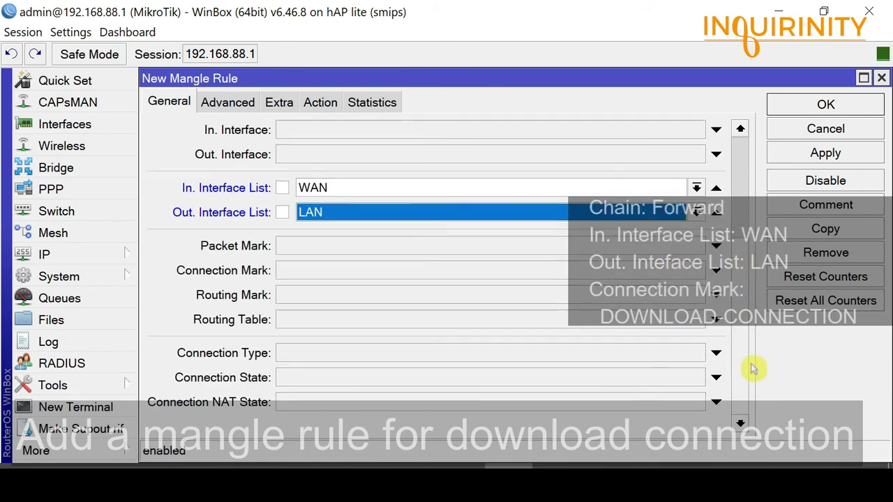
pyautogui.click(461, 272)
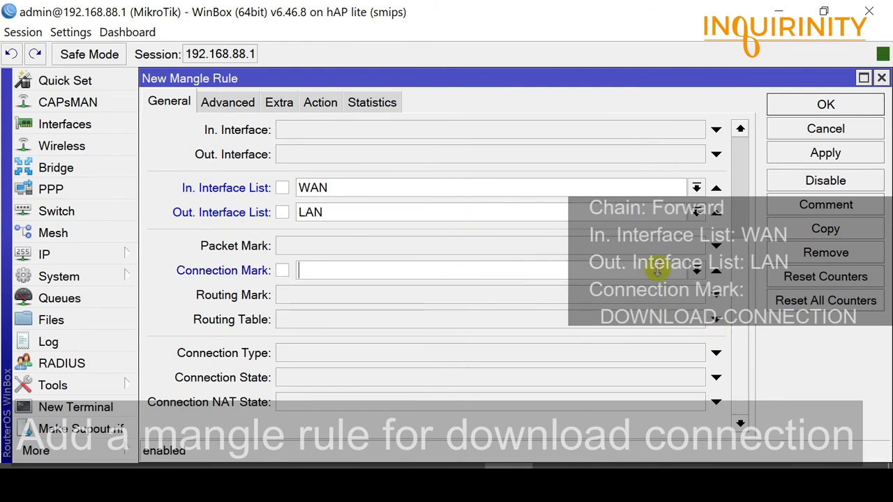
pyautogui.click(696, 272)
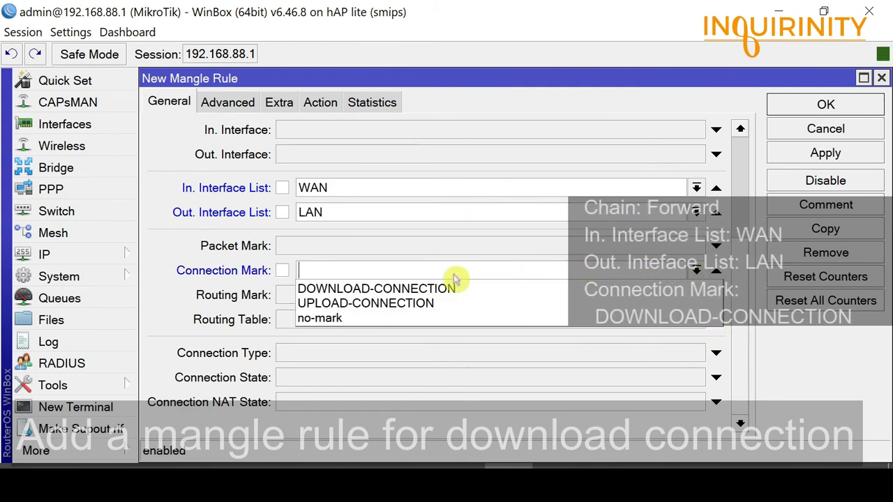
pyautogui.click(415, 288)
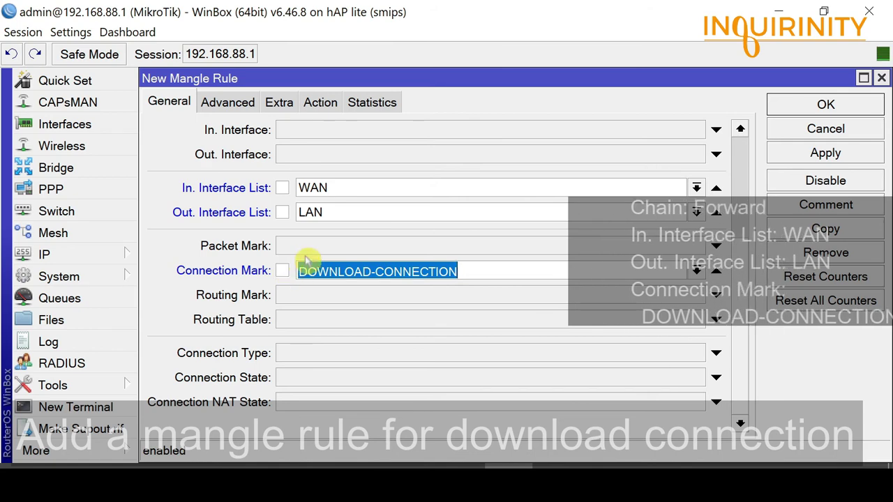
# Set action mark packet with new packet mark DOWNLOAD-PACKET, passthrough off, and save.
pyautogui.click(325, 102)
pyautogui.click(322, 131)
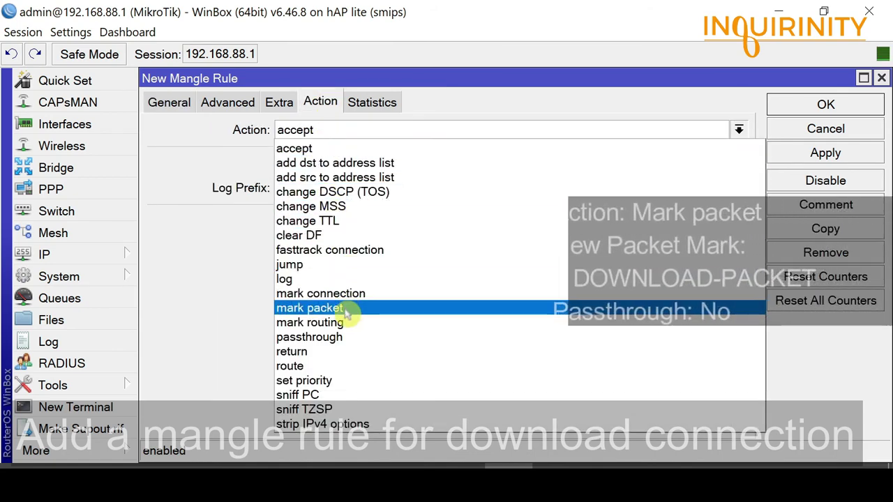
pyautogui.click(319, 307)
pyautogui.click(339, 222)
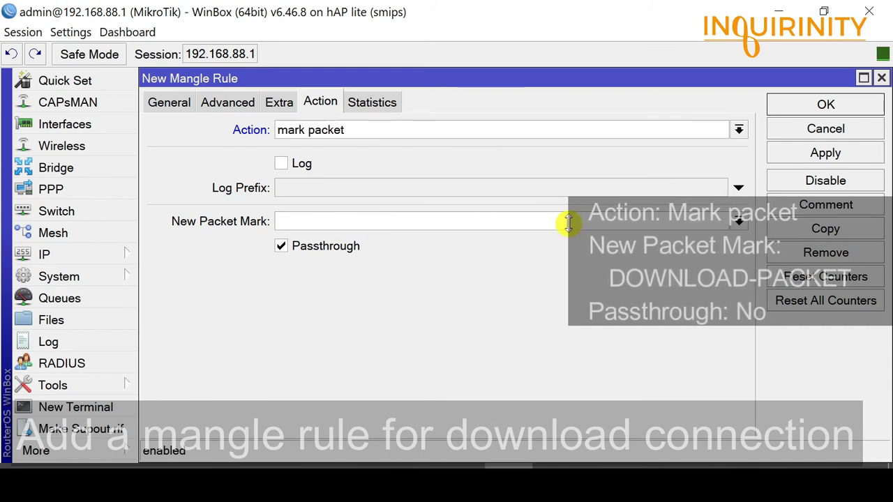
pyautogui.write('DOWNLOAD-PACKET')
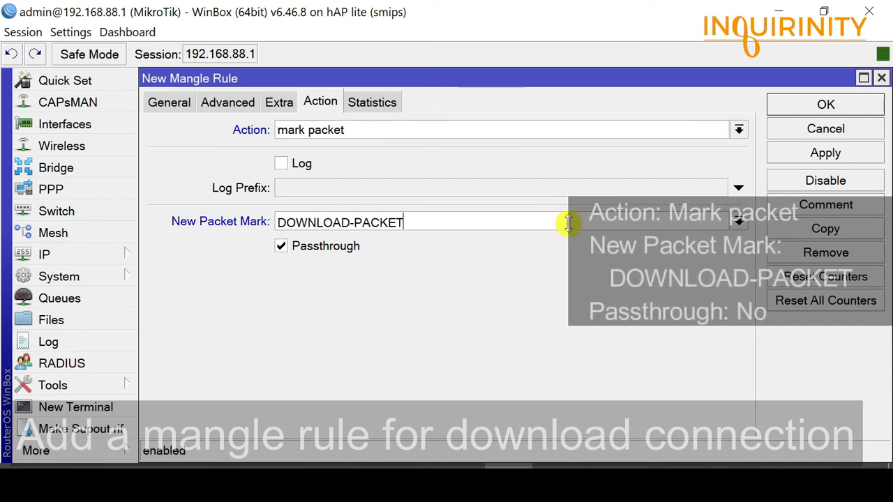
pyautogui.click(280, 246)
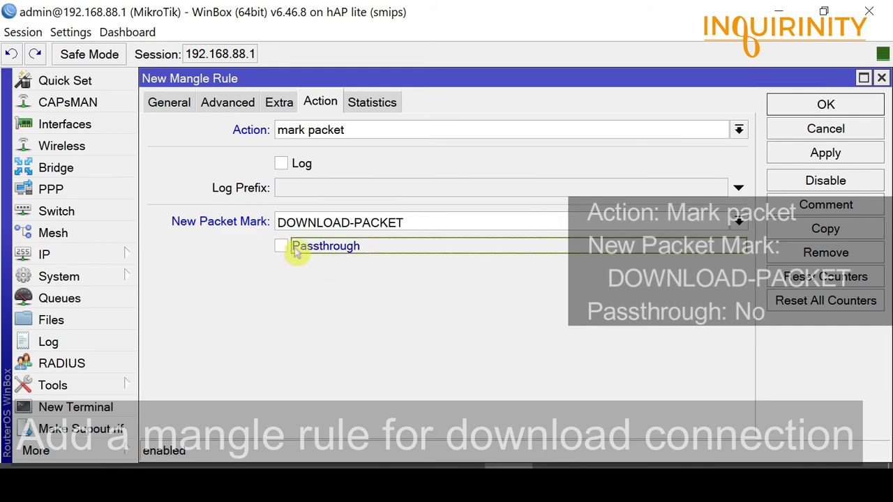
pyautogui.click(802, 154)
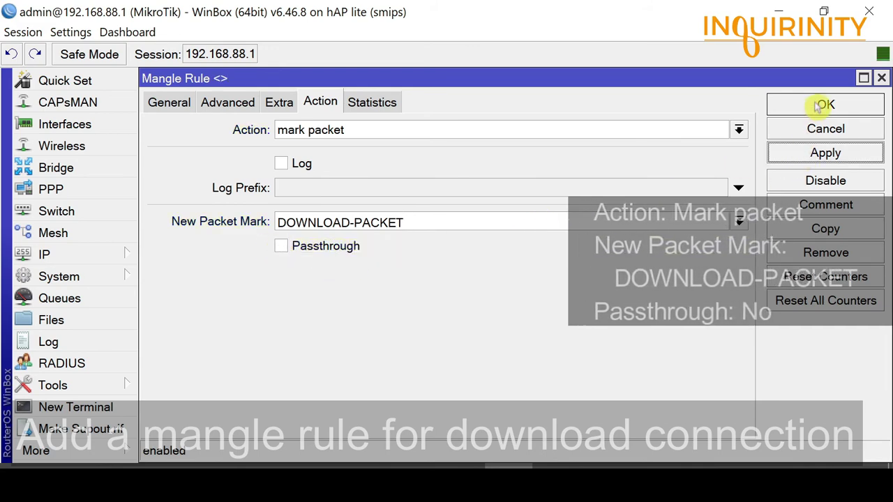
pyautogui.click(823, 105)
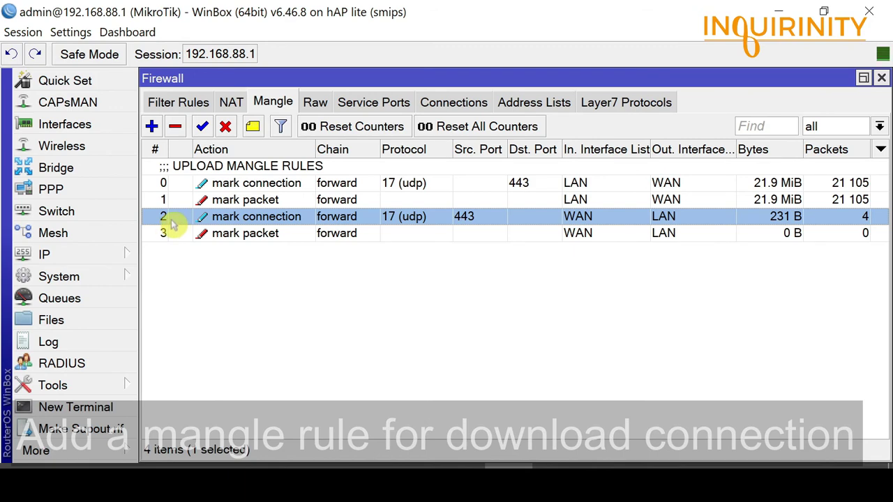
# Comment the download mark-connection rule as 'DOWNLOAD MANGLE RULES' and save it.
pyautogui.doubleClick(173, 220)
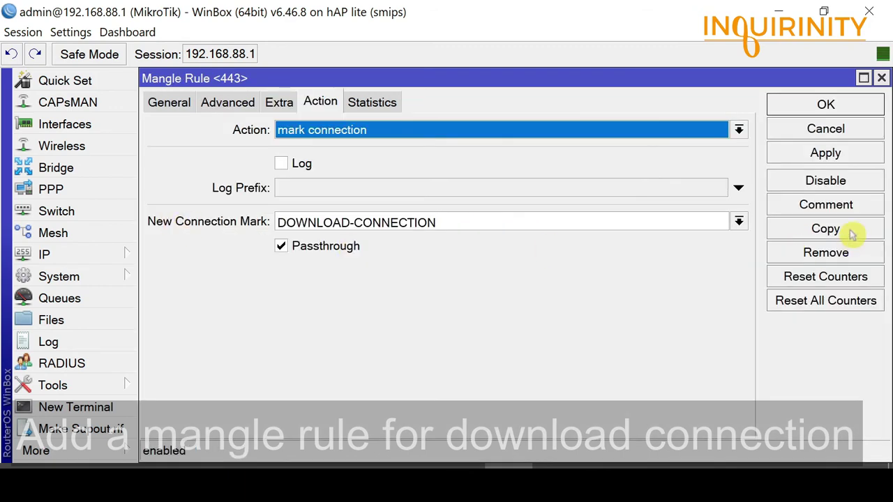
pyautogui.click(853, 205)
pyautogui.write('DOWNLOAD')
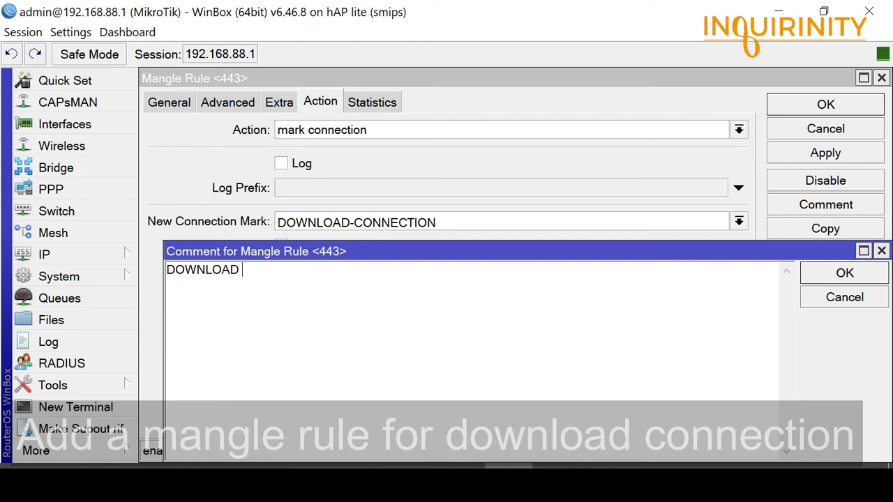
pyautogui.write(' MANGLE RULES')
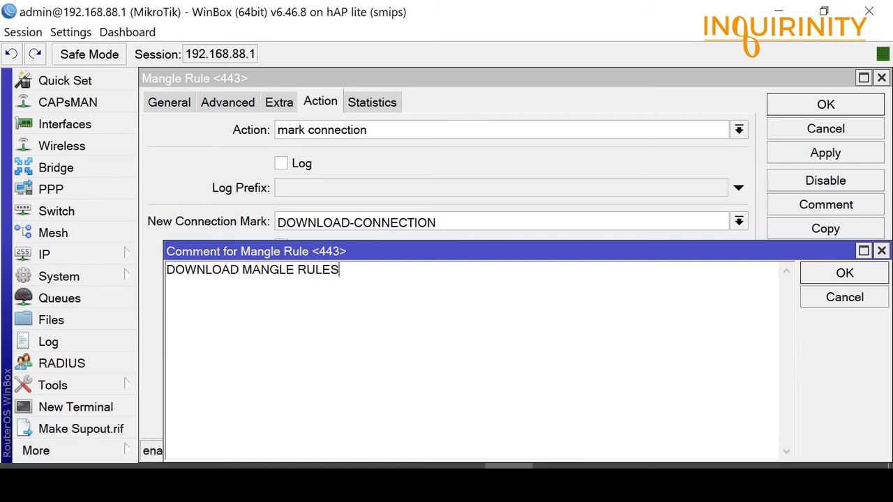
pyautogui.click(809, 273)
pyautogui.click(857, 107)
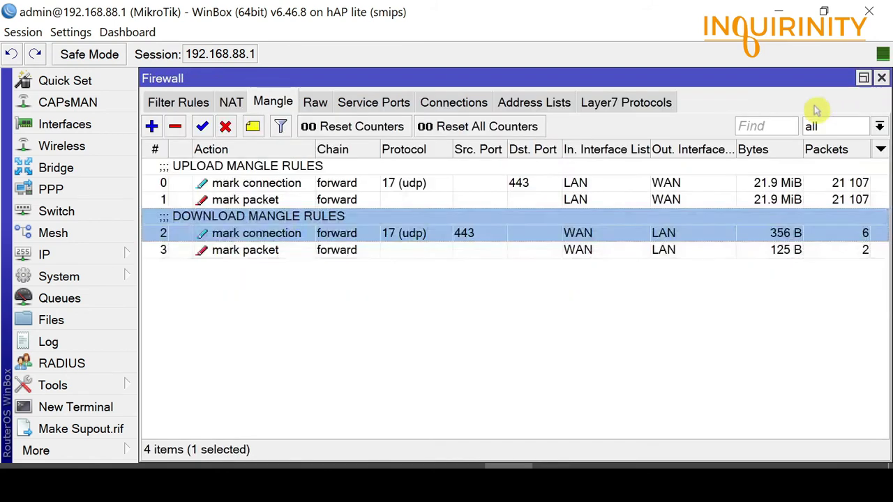
pyautogui.click(239, 251)
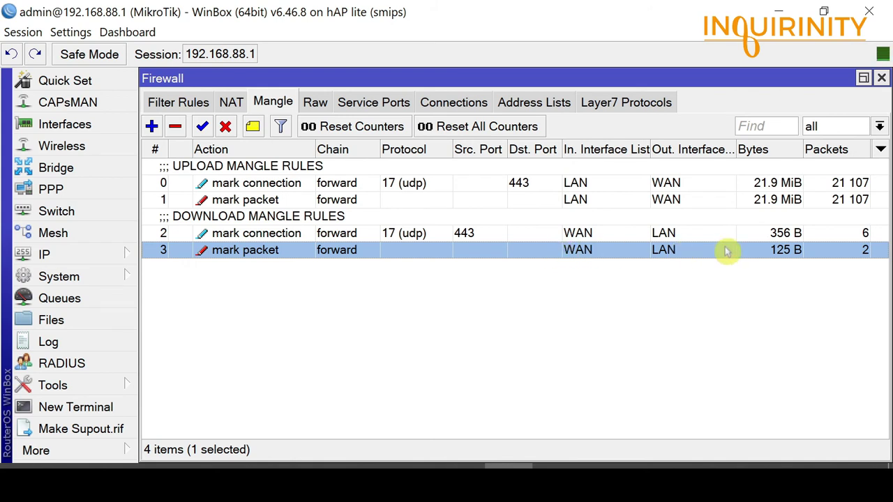
pyautogui.click(248, 237)
pyautogui.click(252, 253)
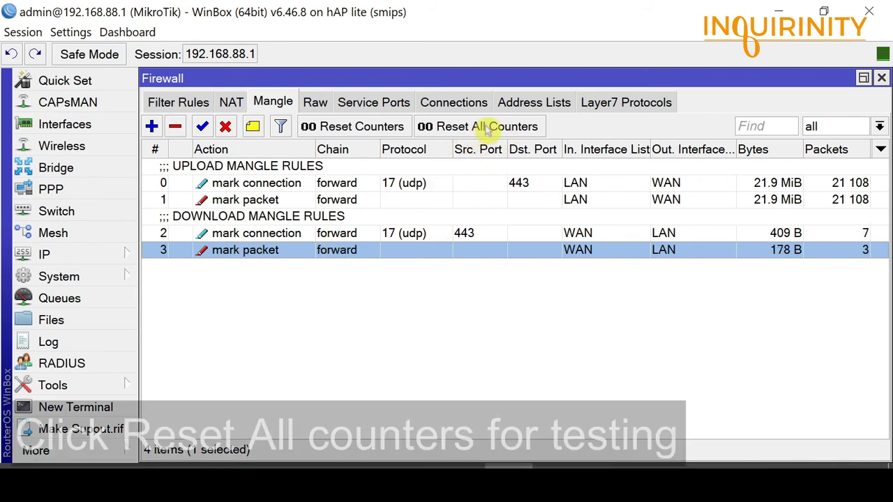
# Reset all mangle counters, then download 20MB.zip from the Google Drive test folder.
pyautogui.click(486, 130)
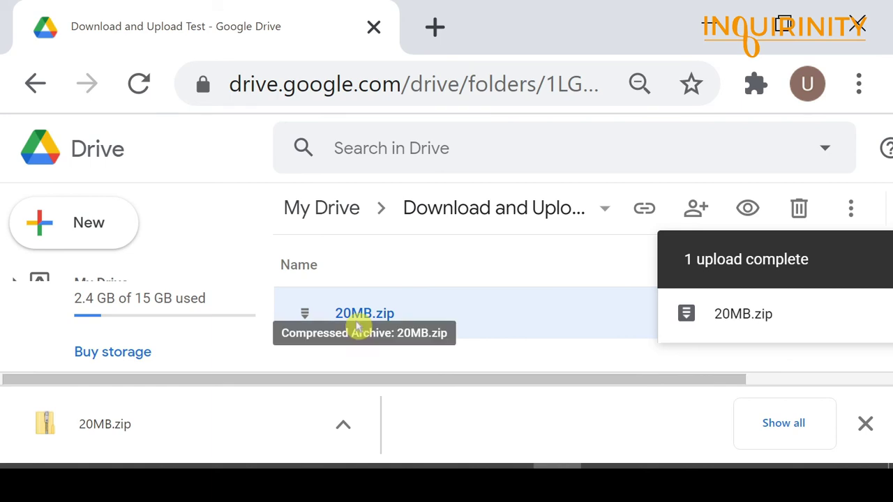
pyautogui.rightClick(388, 314)
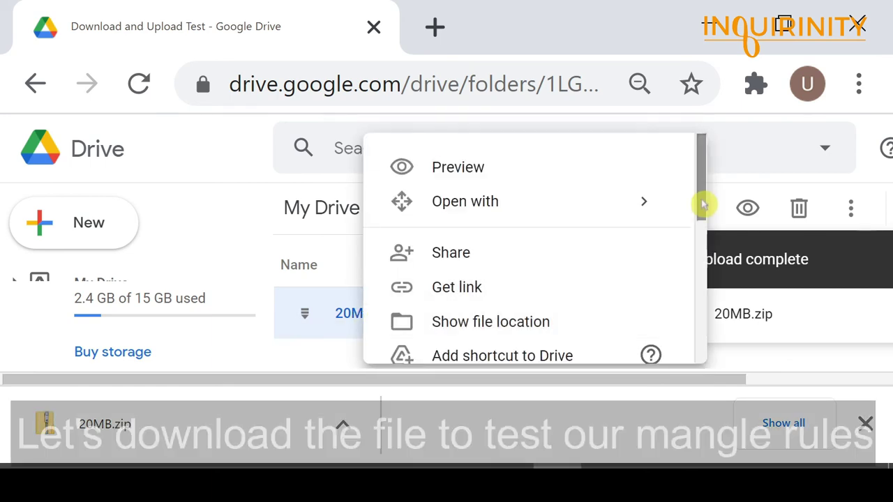
pyautogui.moveTo(703, 204); pyautogui.dragTo(703, 329)
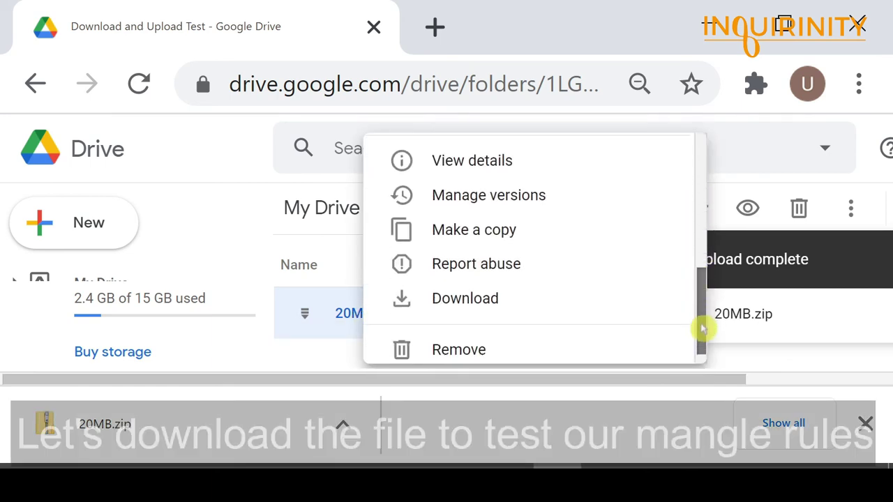
pyautogui.click(465, 300)
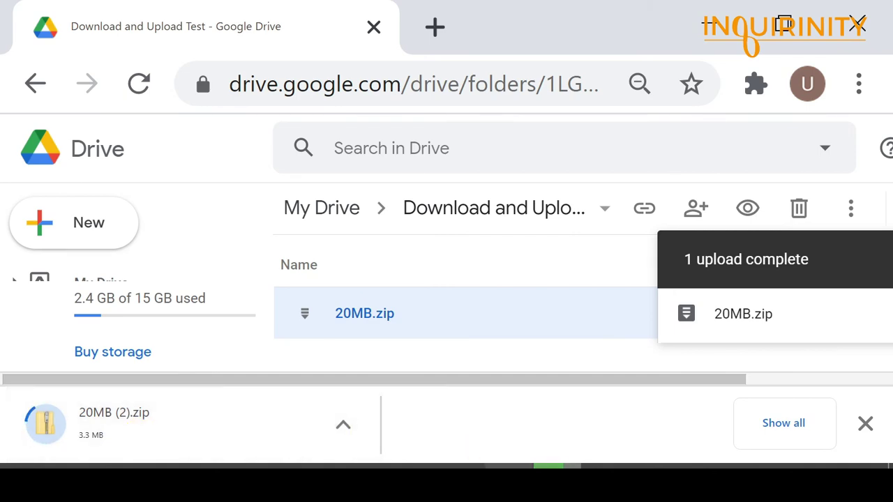
pyautogui.moveTo(558, 466)
pyautogui.click(561, 429)
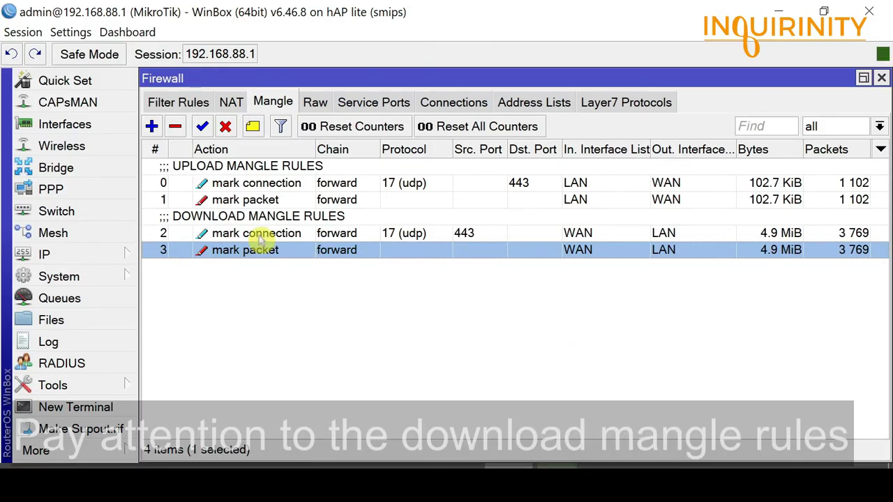
# Watch download rules 2 and 3 counters climb to 20.8 MiB over 15,897 packets.
pyautogui.click(261, 237)
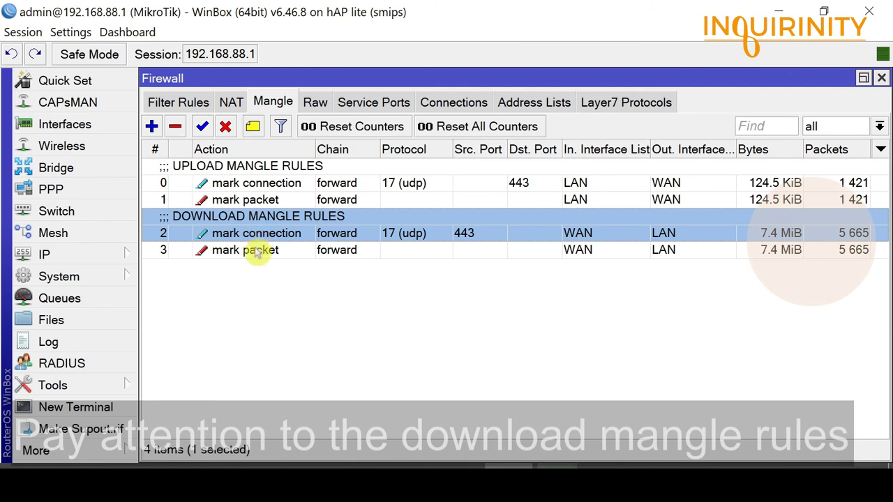
pyautogui.click(260, 252)
pyautogui.click(256, 233)
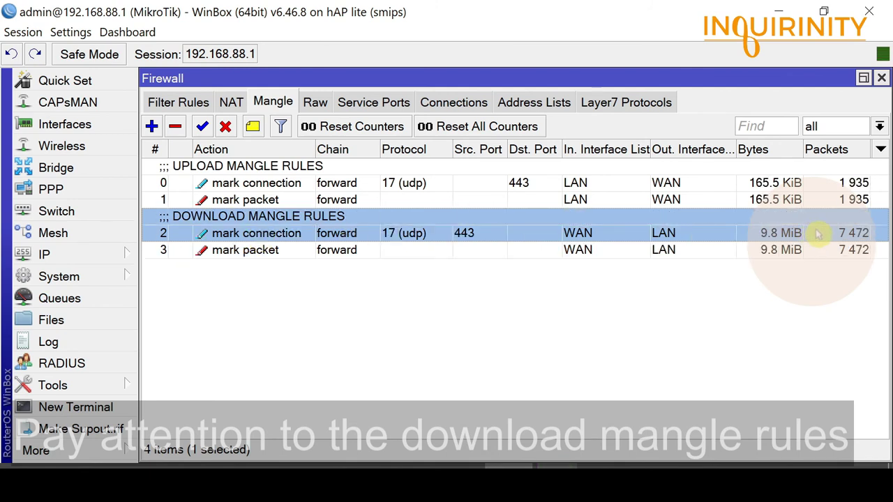
pyautogui.click(779, 252)
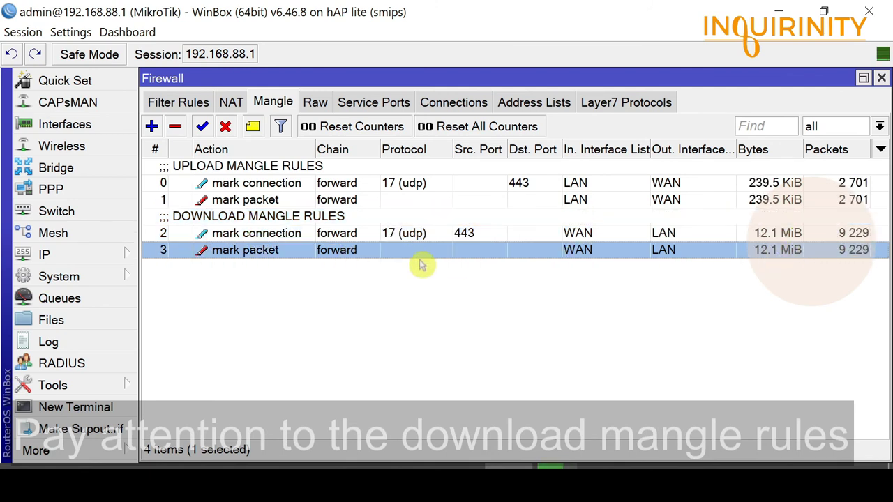
pyautogui.click(285, 233)
pyautogui.click(264, 254)
pyautogui.click(272, 234)
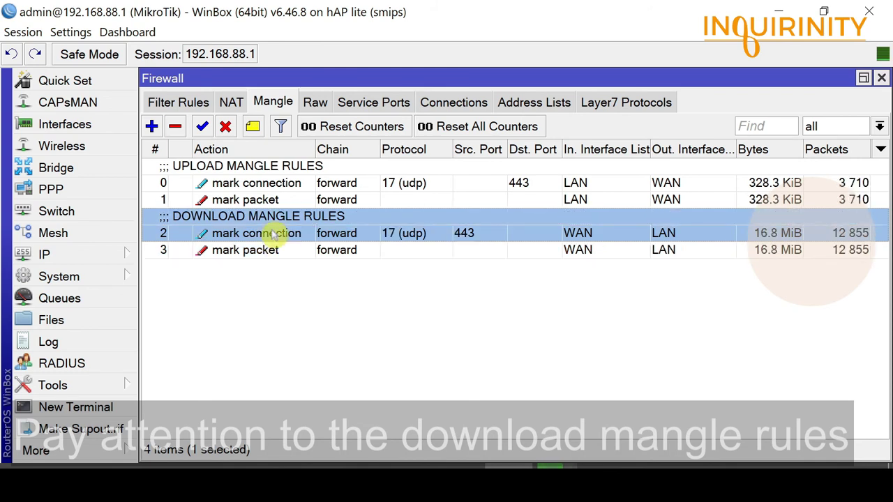
pyautogui.click(263, 249)
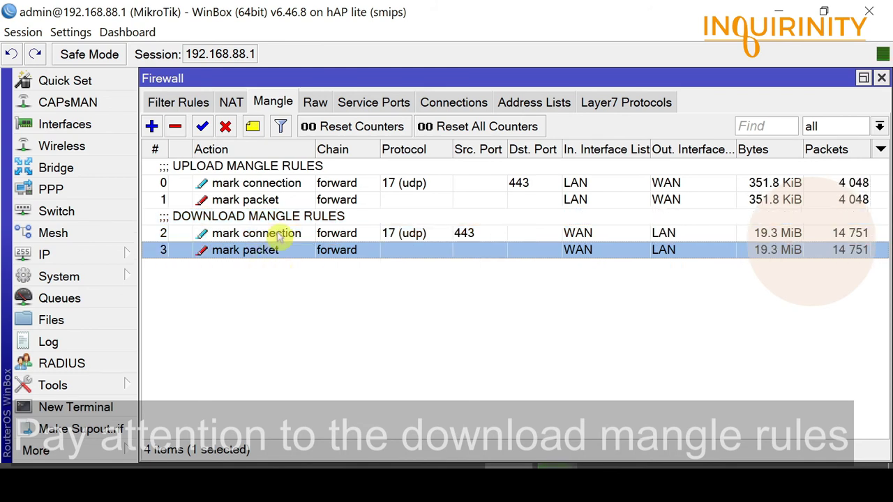
pyautogui.click(279, 234)
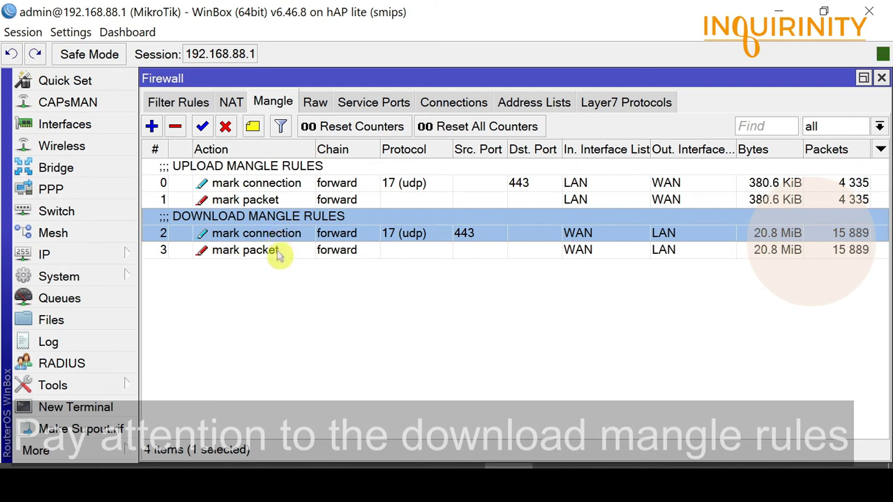
pyautogui.click(279, 252)
pyautogui.click(279, 237)
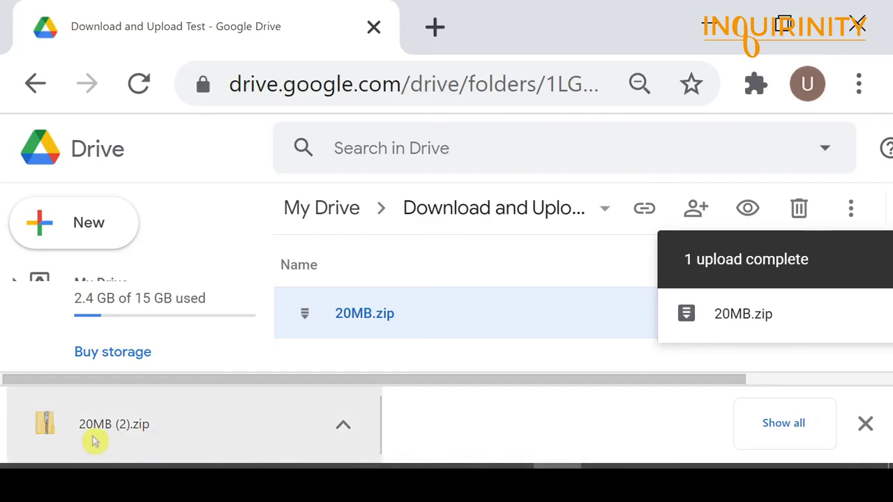
# Upload 20MB.zip from the Desktop into the Drive test folder as a separate file.
pyautogui.click(312, 358)
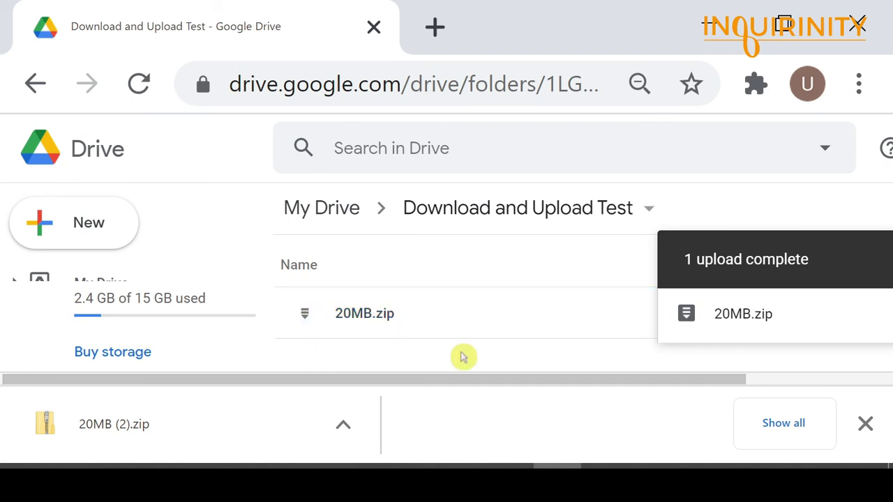
pyautogui.click(864, 424)
pyautogui.rightClick(384, 384)
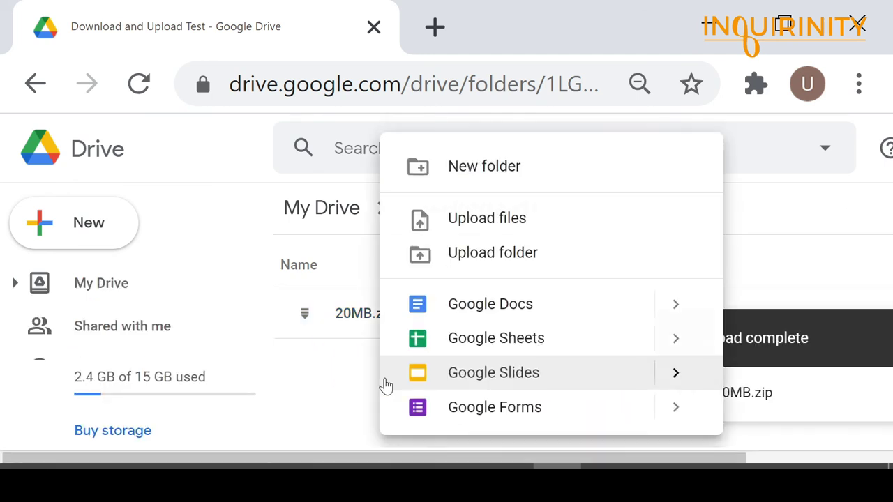
pyautogui.click(490, 221)
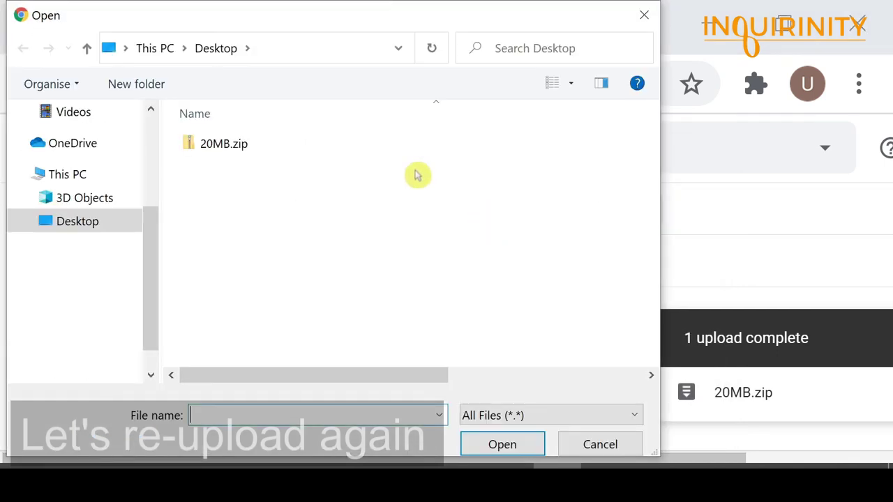
pyautogui.click(230, 144)
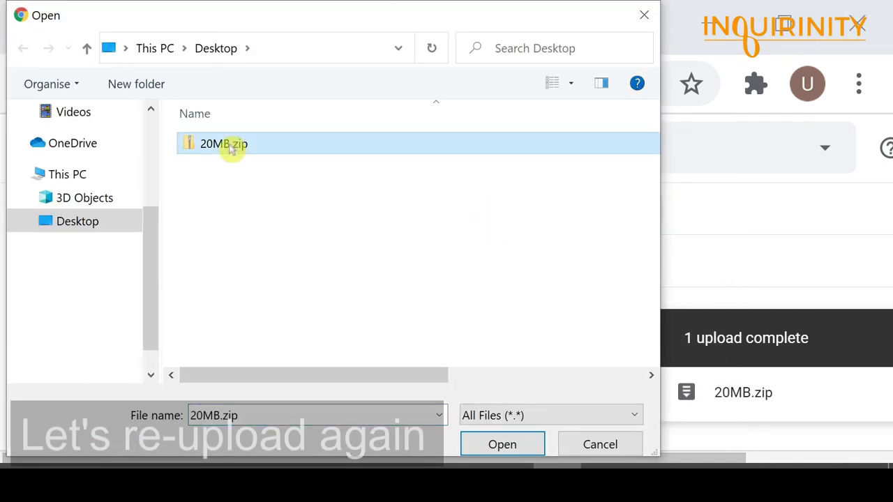
pyautogui.click(500, 450)
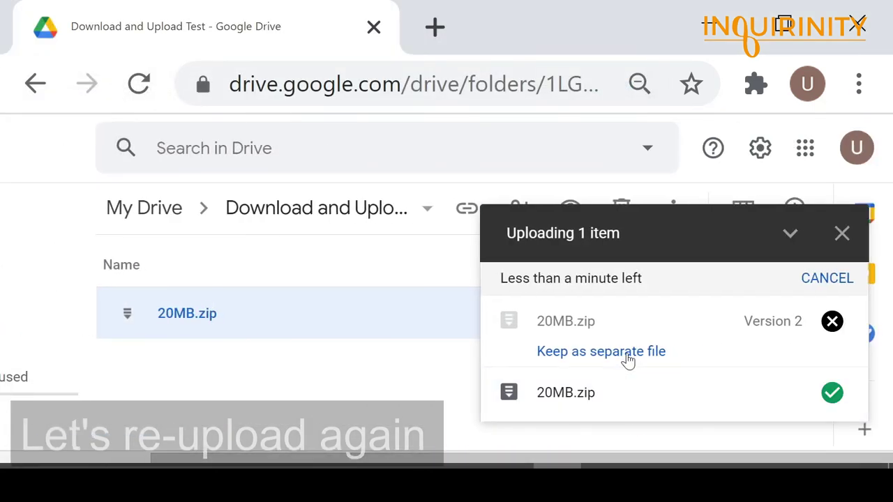
pyautogui.click(620, 353)
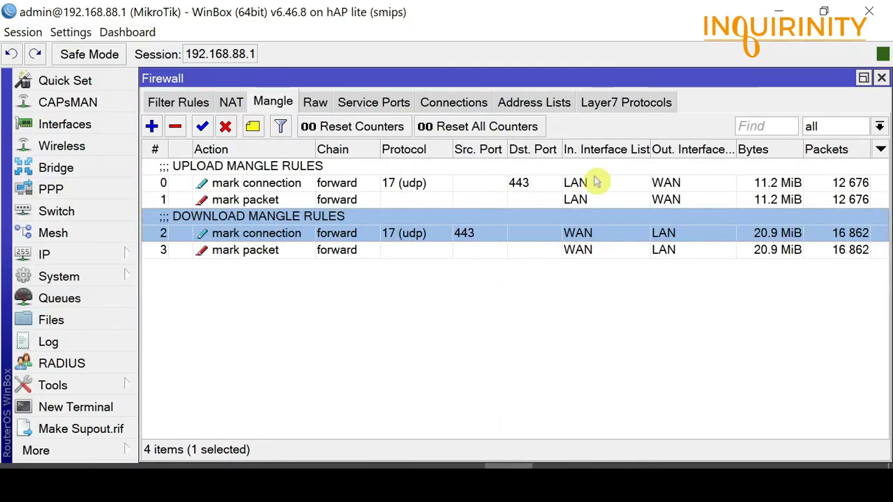
# Watch upload rules 0 and 1 counters climb to 21.5 MiB over 20,483 packets.
pyautogui.click(597, 184)
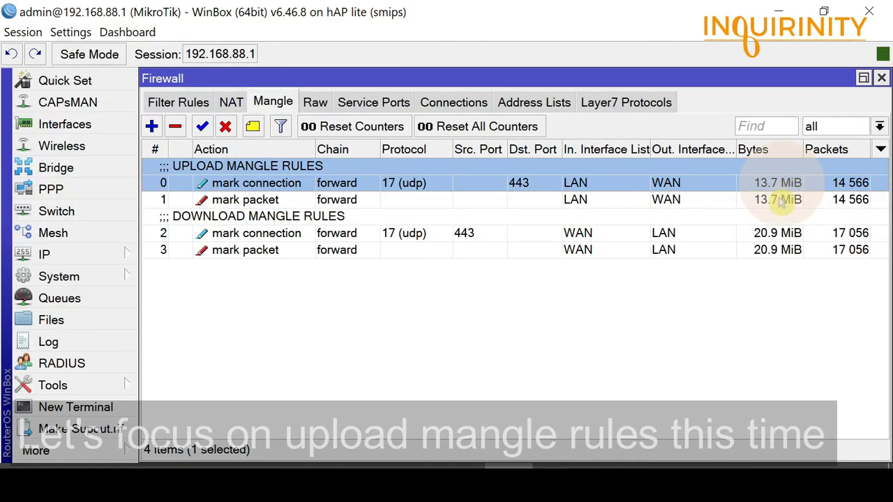
pyautogui.click(780, 202)
pyautogui.click(779, 182)
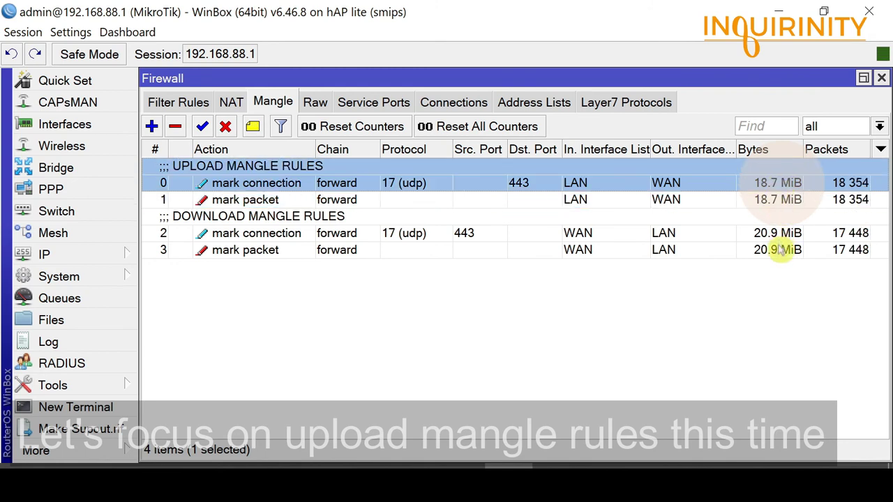
pyautogui.click(767, 200)
pyautogui.click(767, 184)
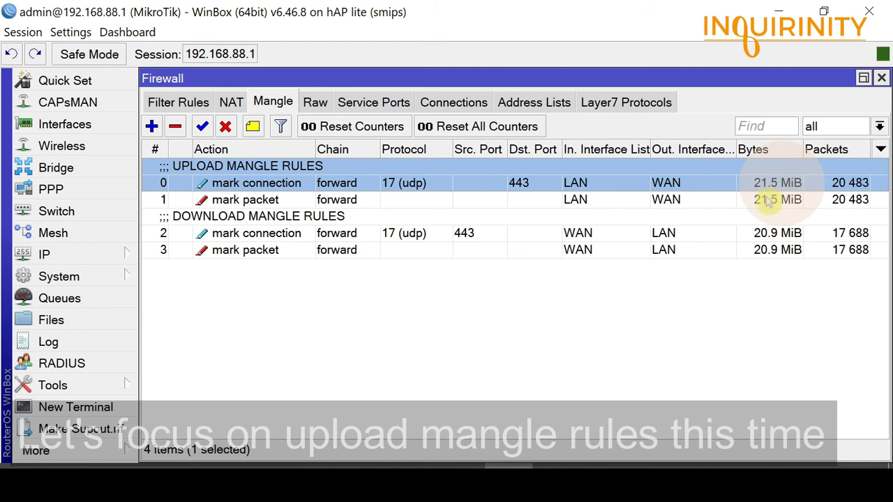
pyautogui.click(768, 200)
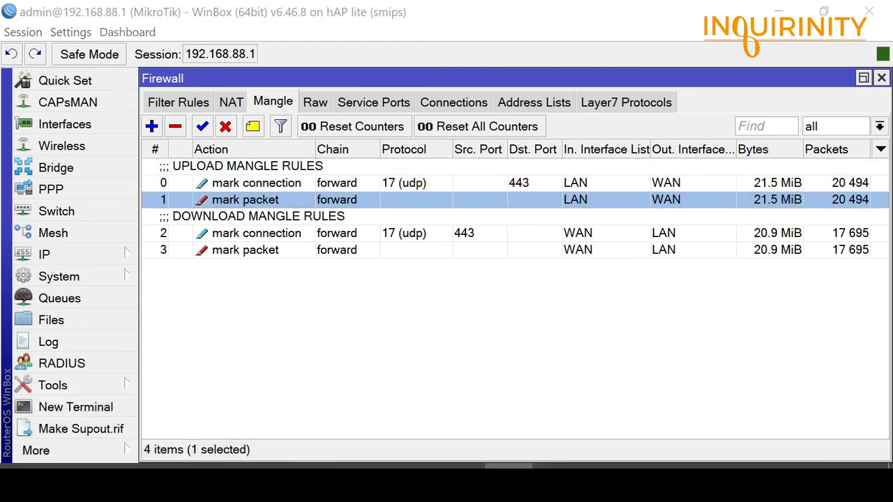